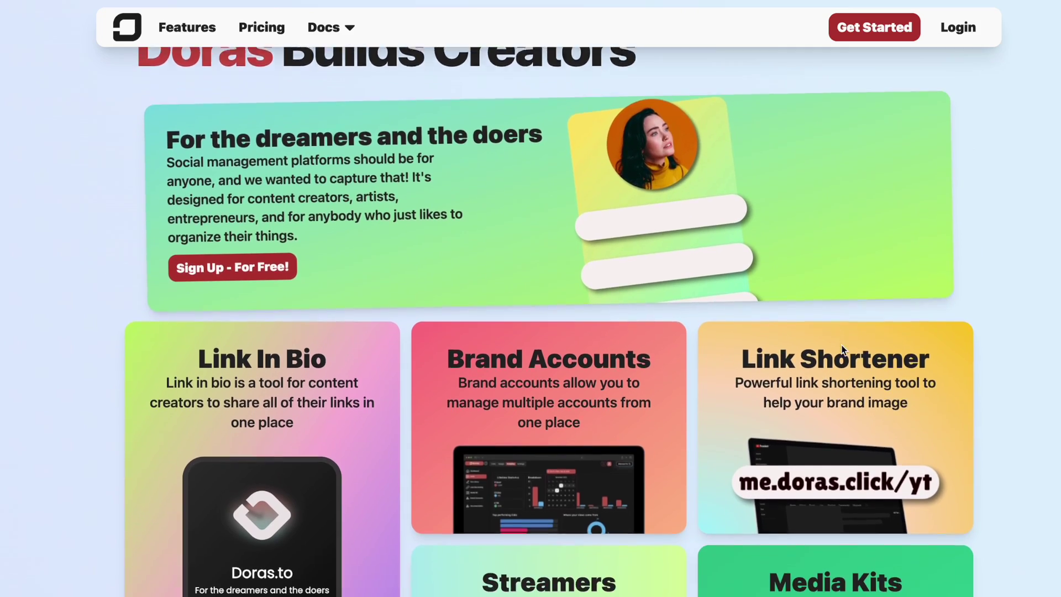
pyautogui.scroll(-9, 842, 350)
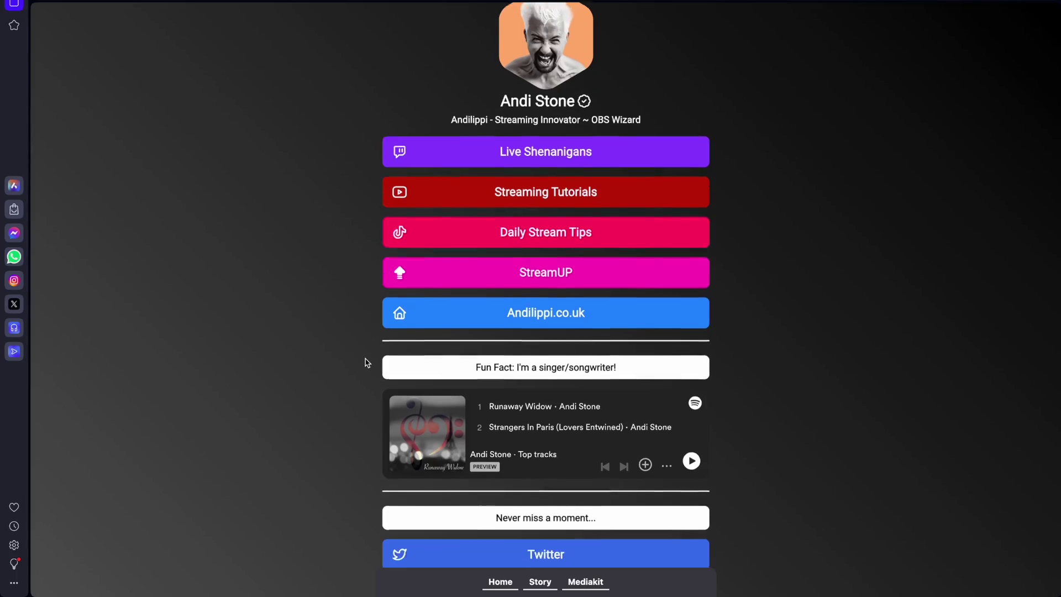
# Scroll through an example creator link page and open its media kit statistics
pyautogui.scroll(-6, 366, 360)
pyautogui.click(585, 581)
pyautogui.scroll(-2, 569, 519)
pyautogui.click(595, 585)
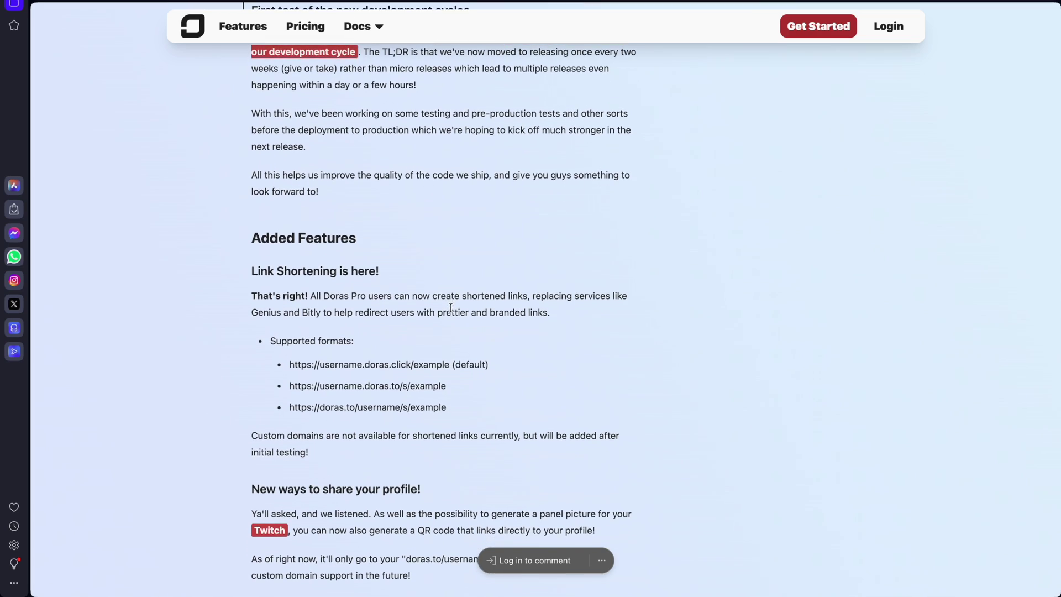
# Scroll down through the Doras.to pages to the Free versus Pro feature comparison table
pyautogui.scroll(-1, 450, 307)
pyautogui.scroll(-5, 450, 308)
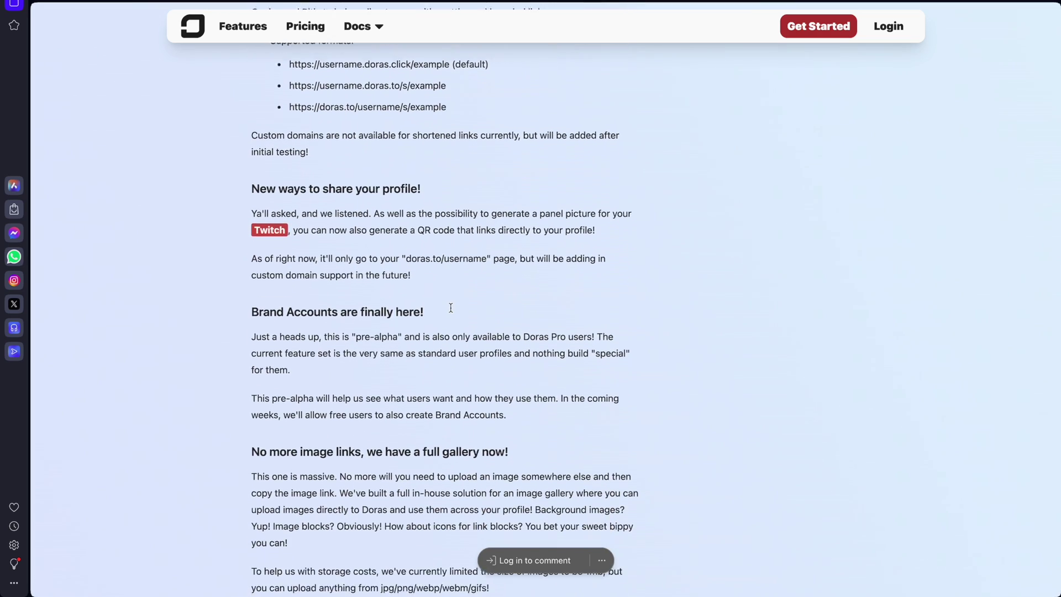
pyautogui.scroll(-3, 450, 308)
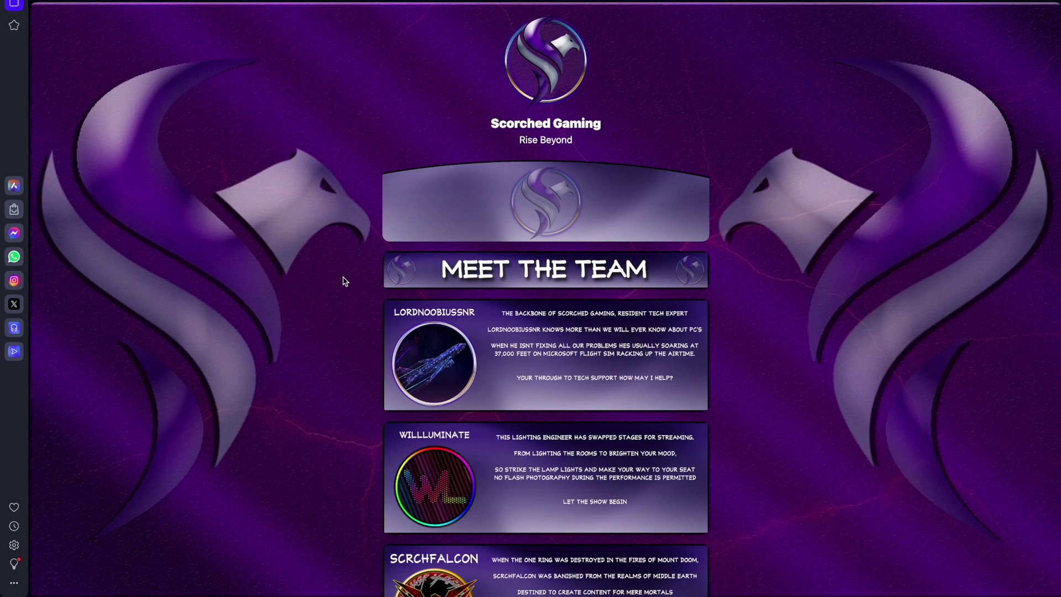
pyautogui.scroll(-12, 343, 281)
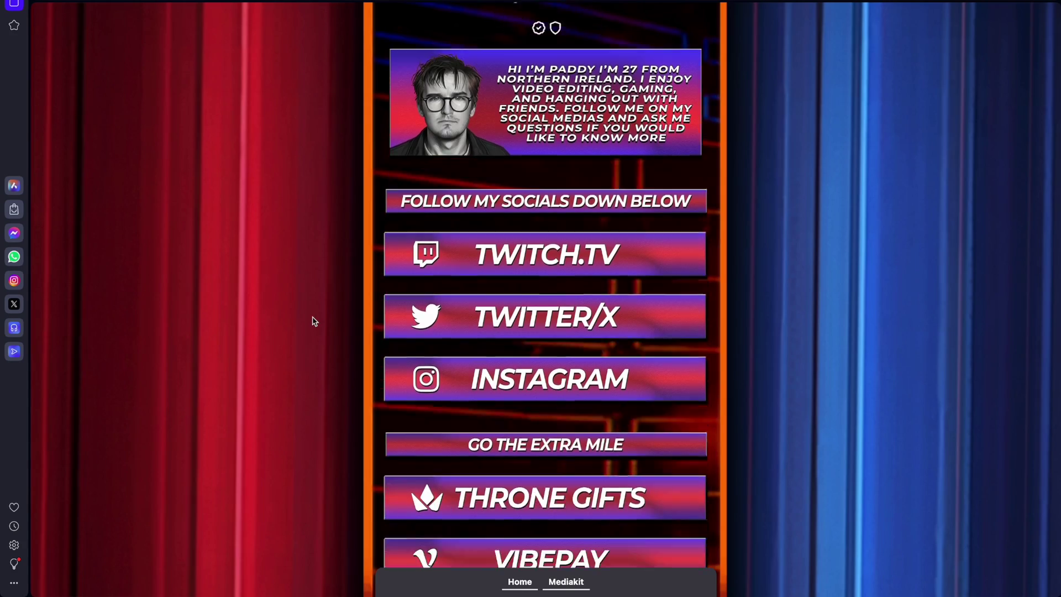
pyautogui.scroll(-3, 313, 321)
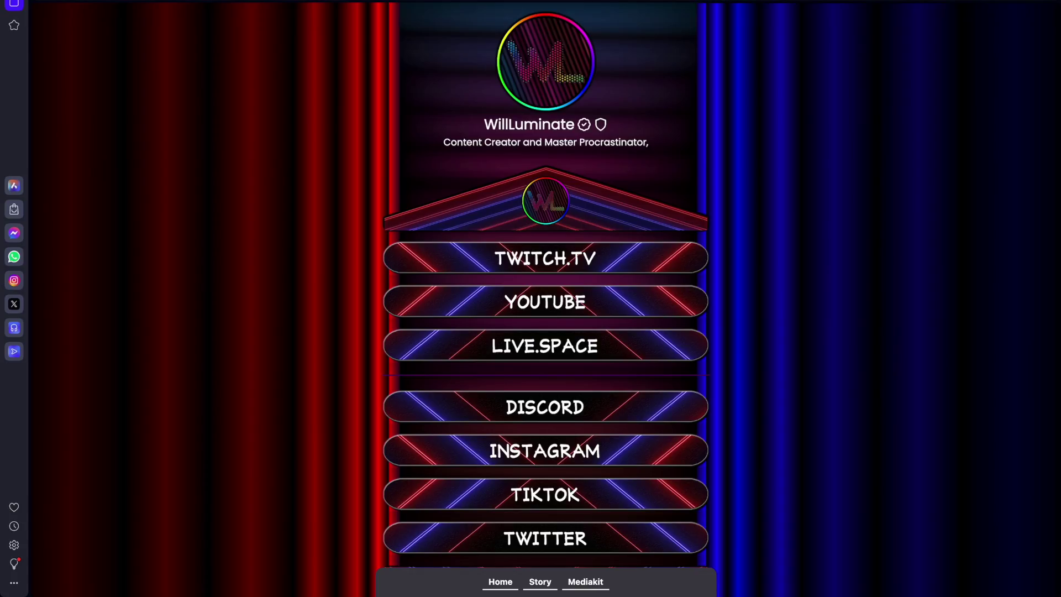
pyautogui.scroll(-8, 326, 289)
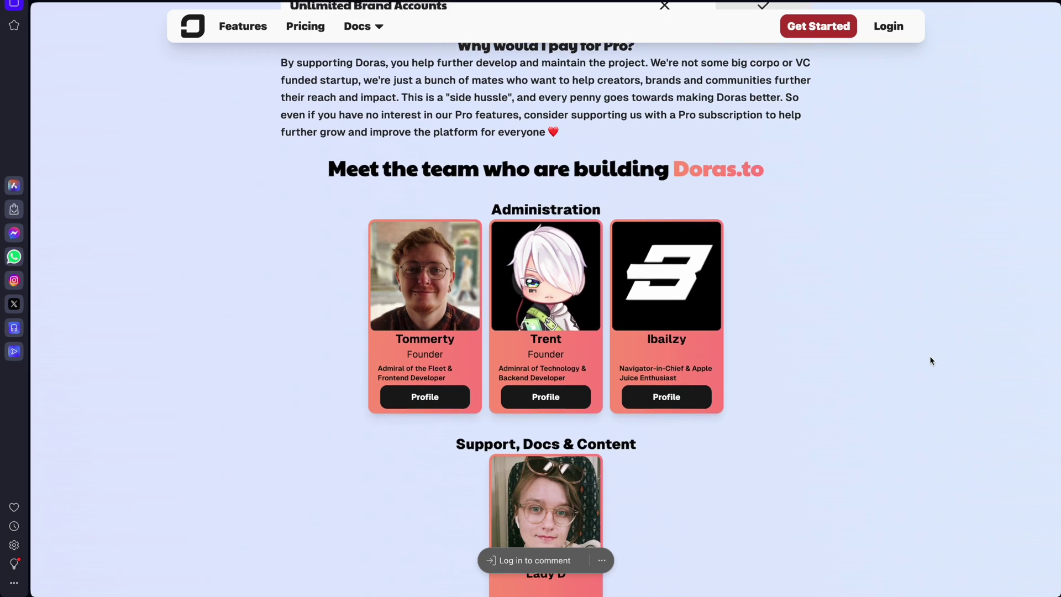
pyautogui.scroll(-5, 930, 359)
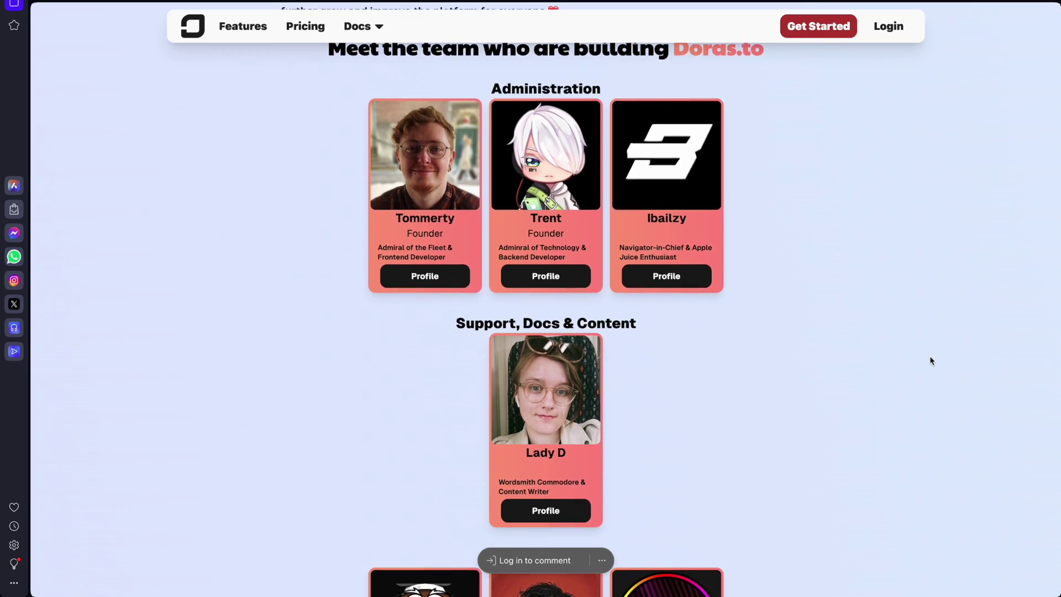
pyautogui.scroll(-1, 930, 357)
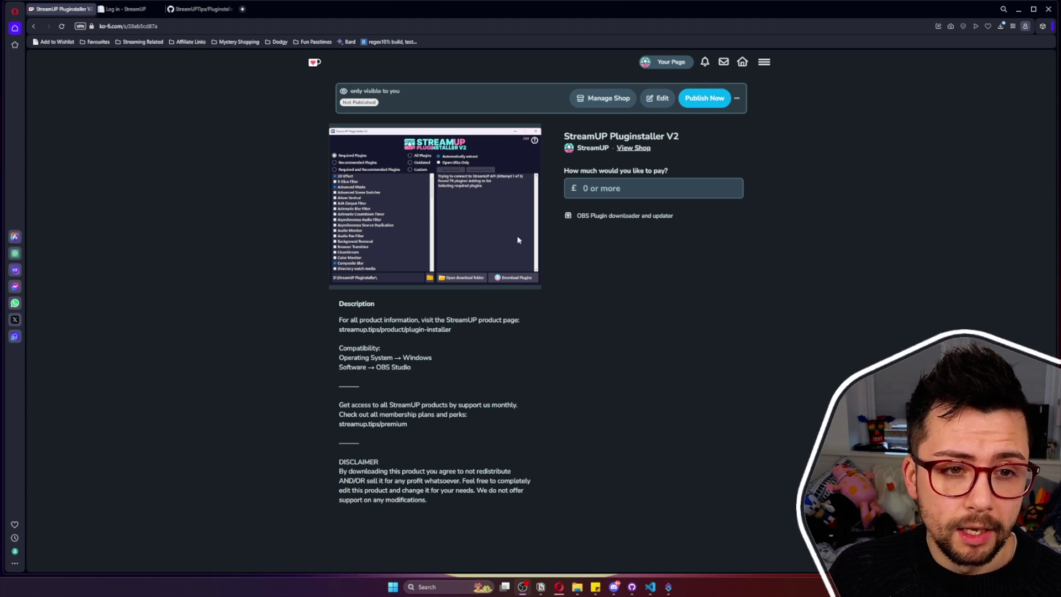
# Focus the Ko-fi pay-what-you-want price field, then go to the StreamUP login tab
pyautogui.click(614, 193)
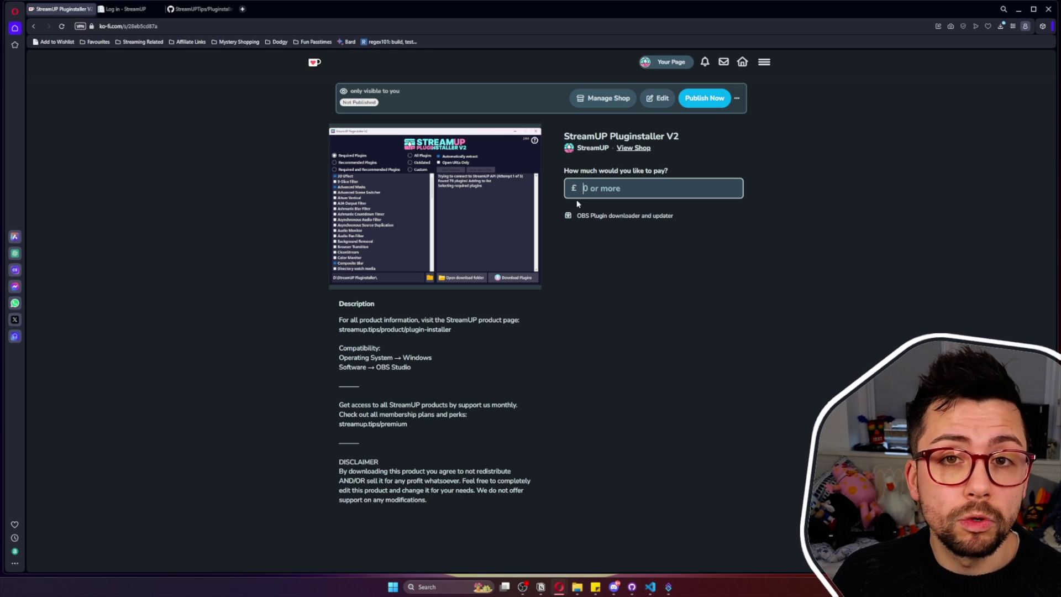
pyautogui.click(126, 11)
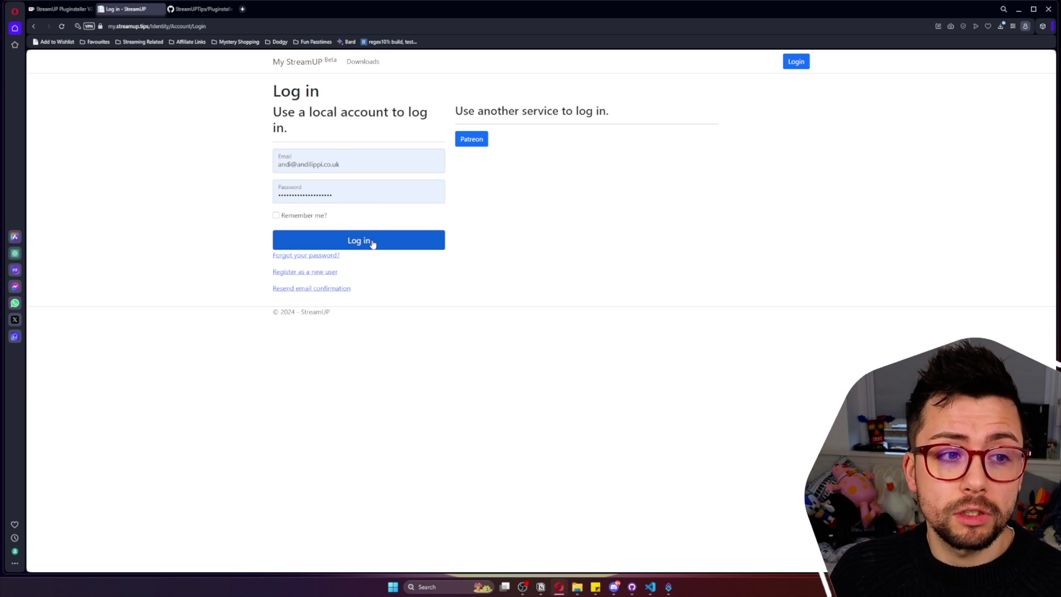
# Log in to My StreamUP and save the Pluginstaller V2 executable to Downloads
pyautogui.click(373, 244)
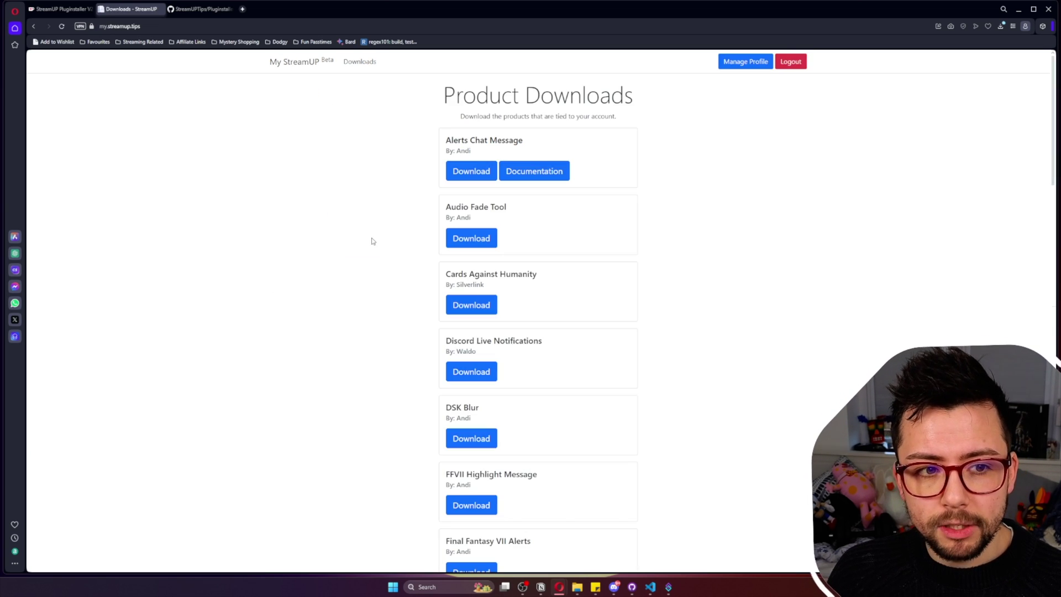
pyautogui.scroll(-12, 476, 187)
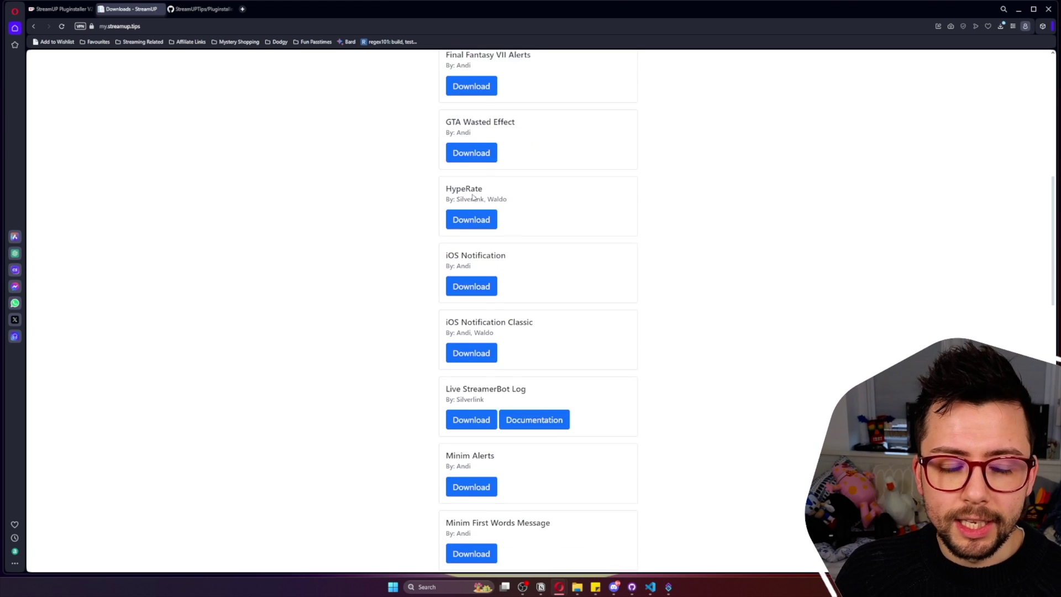
pyautogui.scroll(-14, 473, 201)
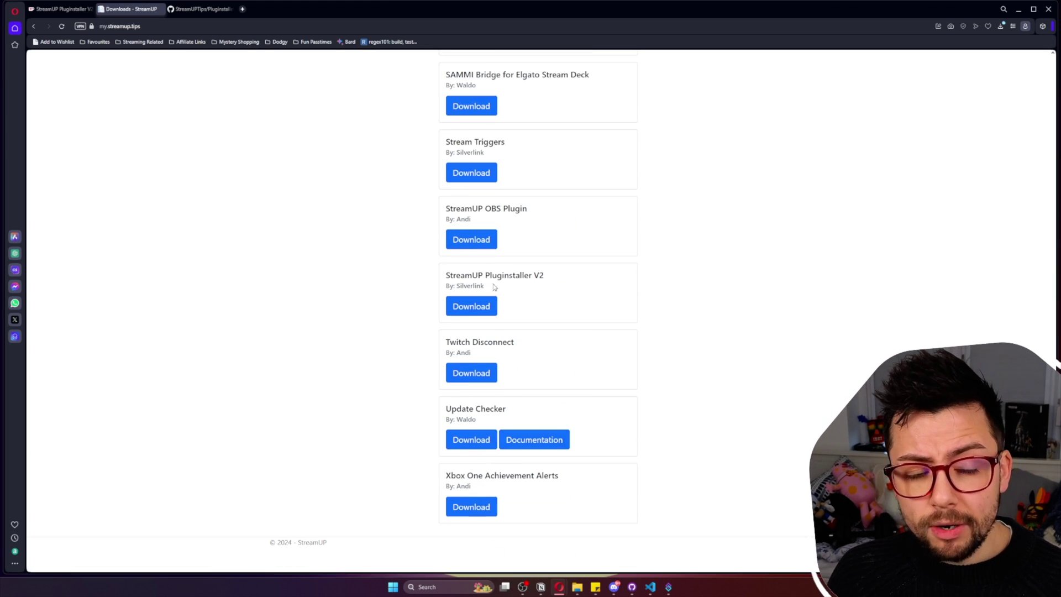
pyautogui.click(474, 307)
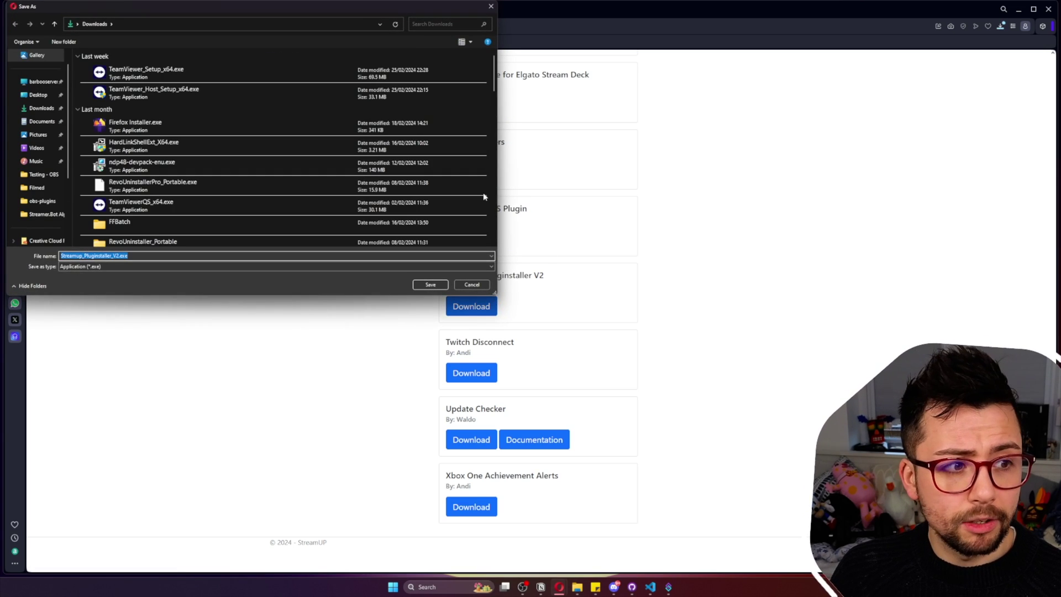
pyautogui.click(430, 285)
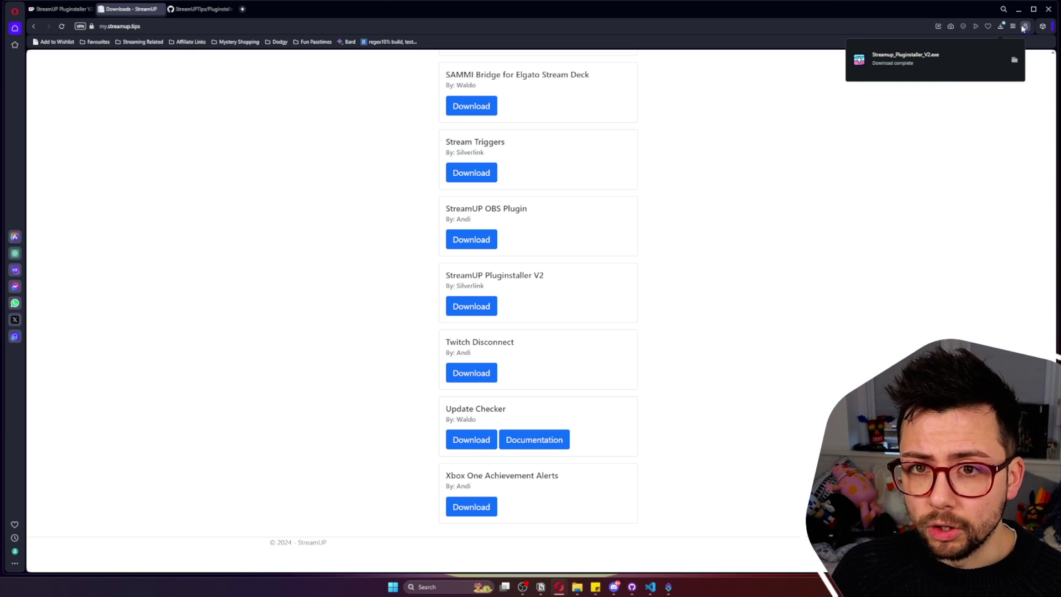
pyautogui.click(196, 10)
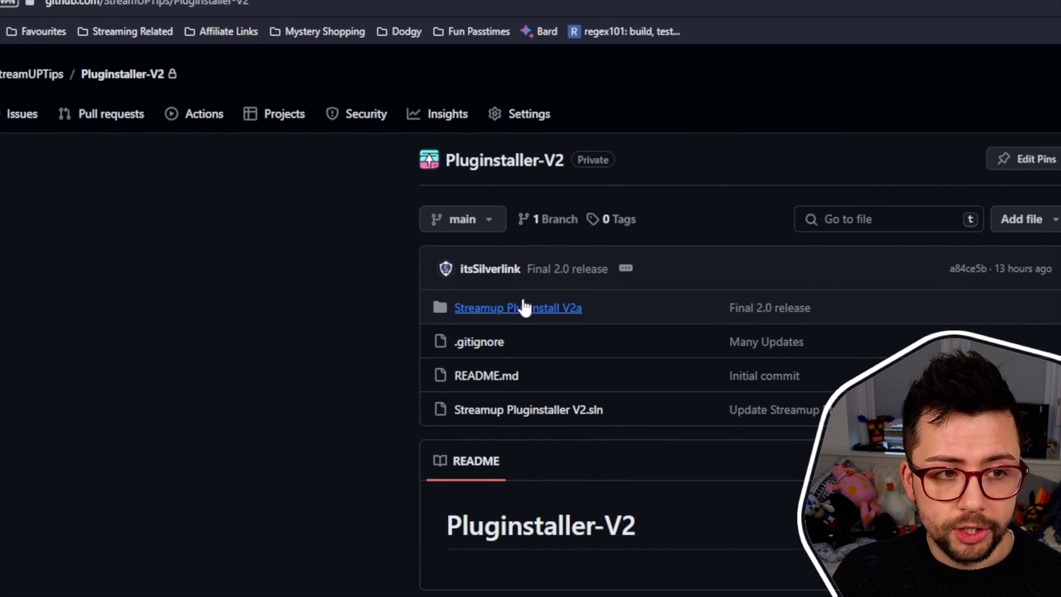
# Open the 'Streamup Pluginstall V2a' folder in the Pluginstaller-V2 repository file list
pyautogui.click(473, 360)
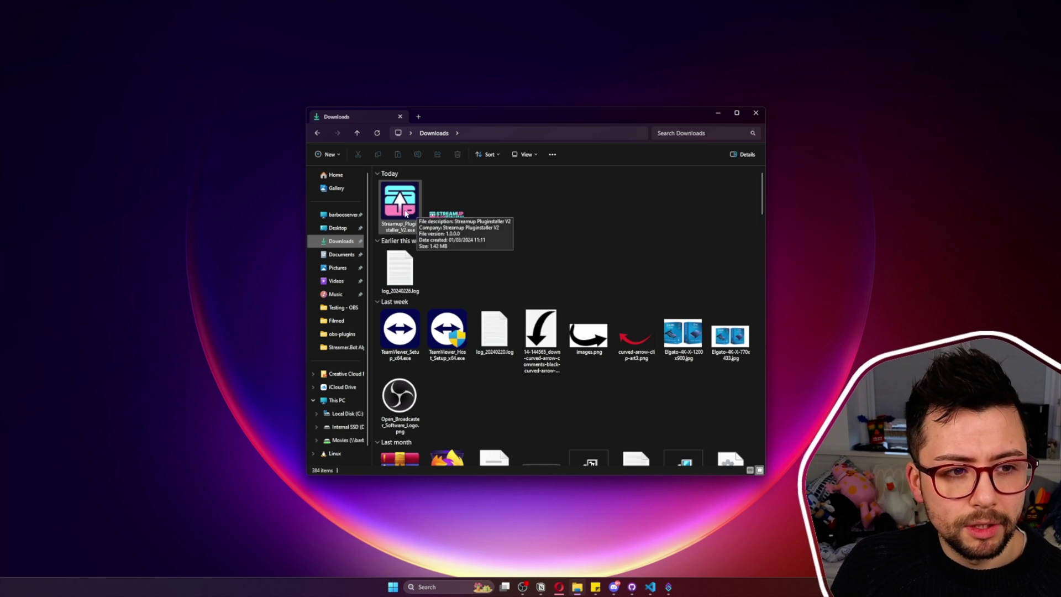
# Move Streamup_Pluginstaller_V2.exe from Downloads into D:\StreamUP Pluginstaller and run it
pyautogui.click(417, 214)
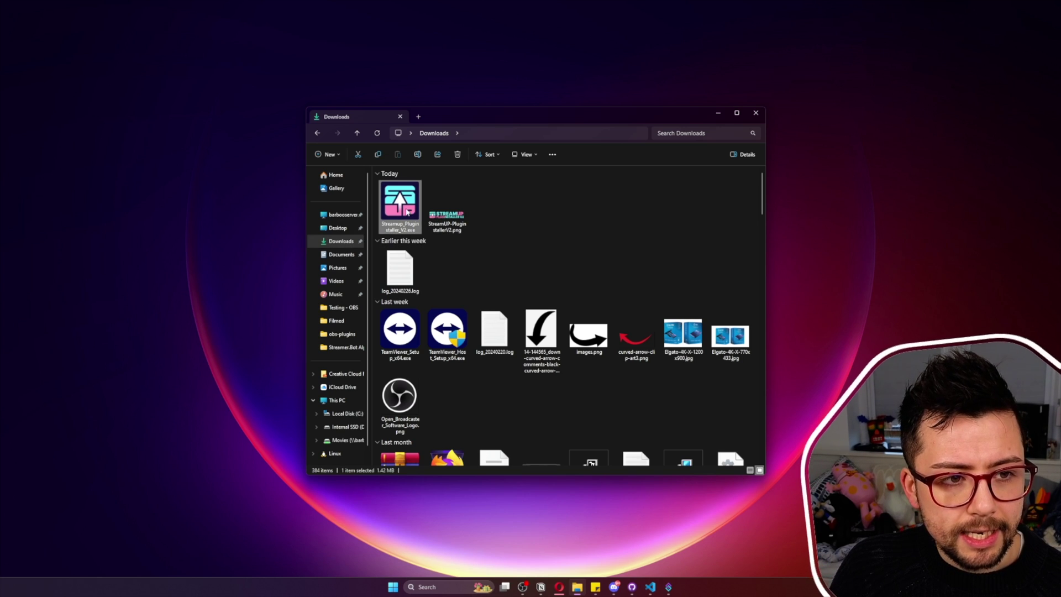
pyautogui.rightClick(407, 211)
pyautogui.click(419, 220)
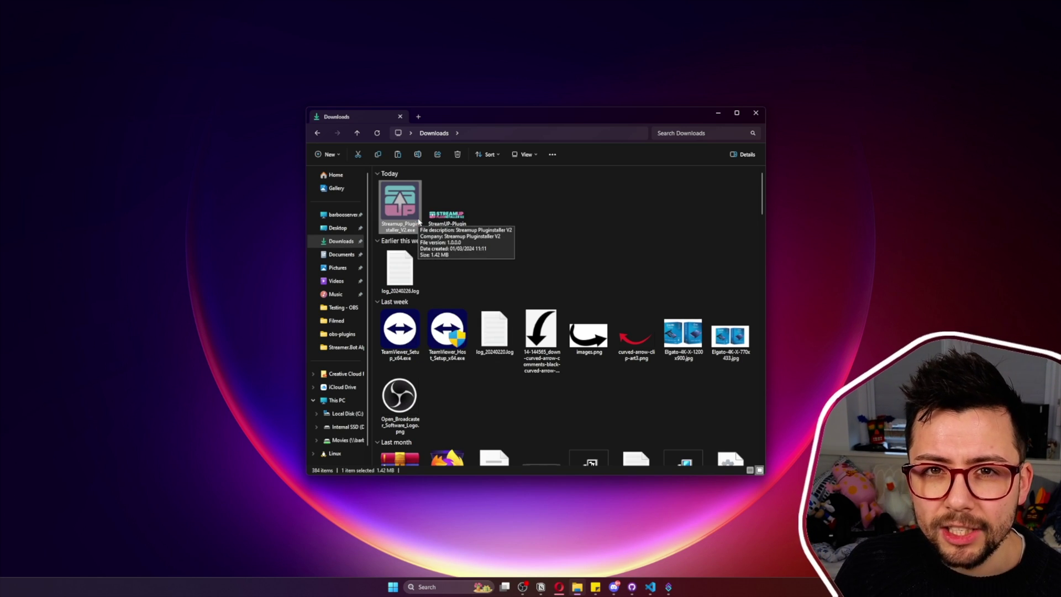
pyautogui.click(344, 429)
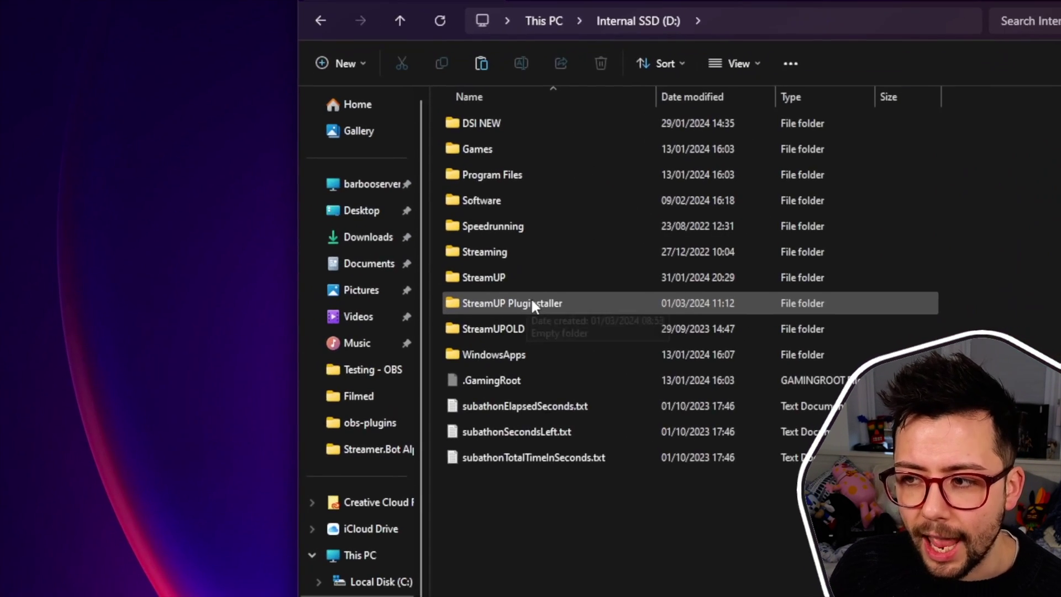
pyautogui.doubleClick(564, 309)
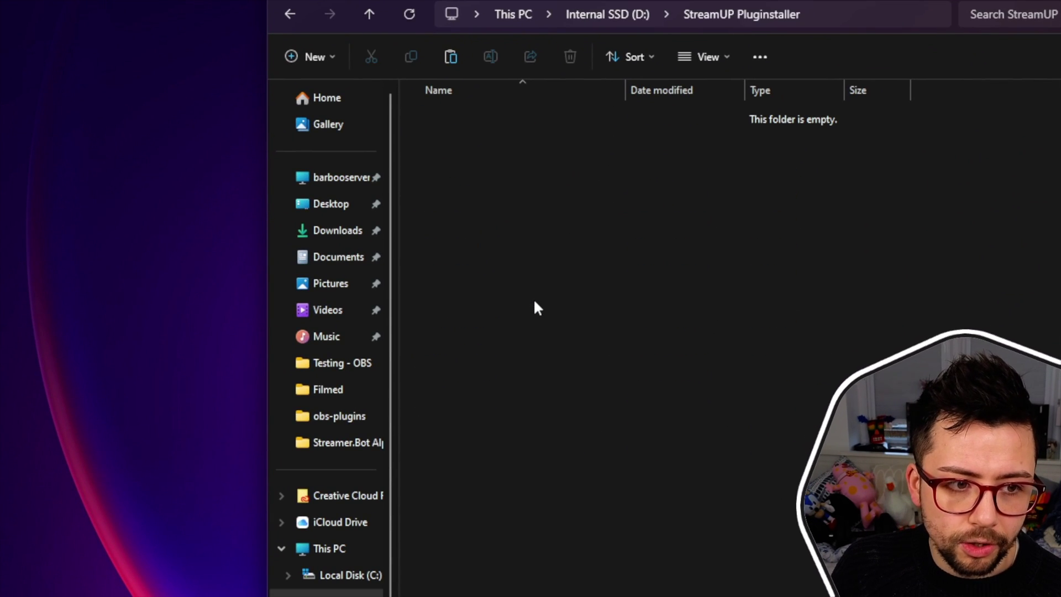
pyautogui.hotkey('ctrl', 'v')
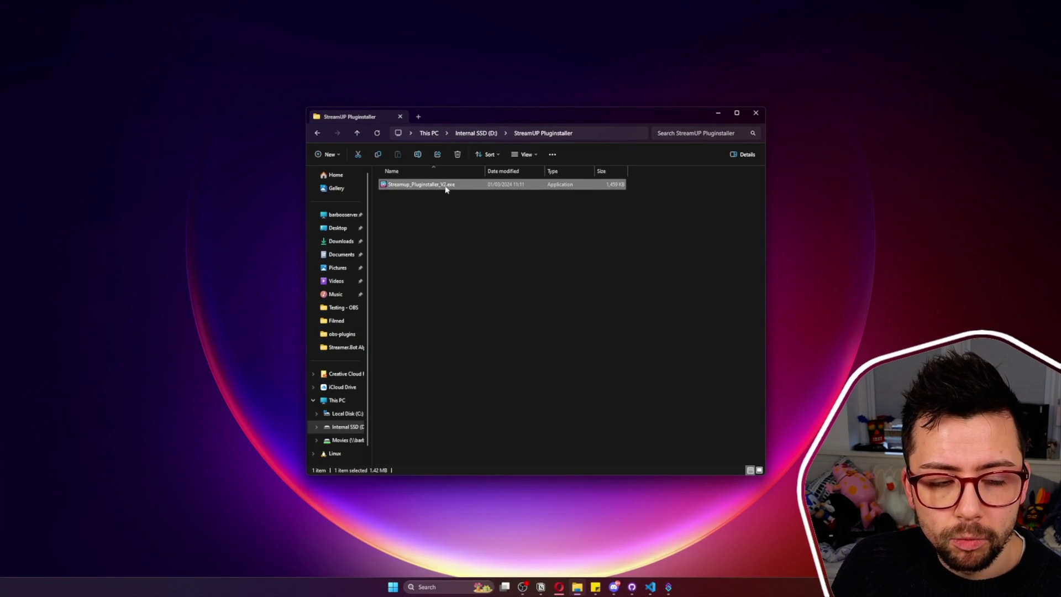
pyautogui.doubleClick(446, 189)
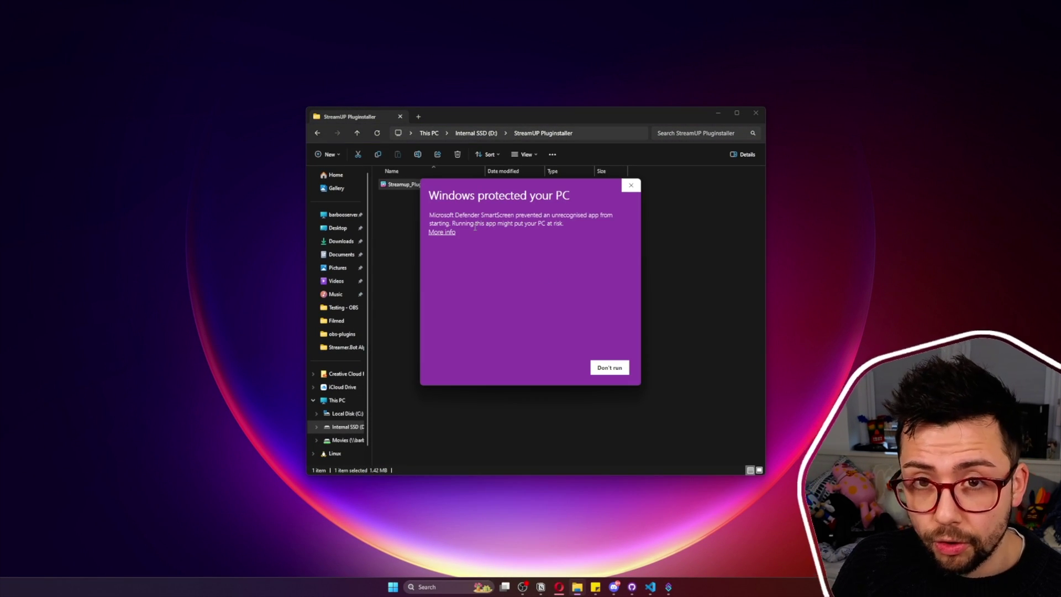
# Use More info and Run anyway on the SmartScreen warning to start the installer
pyautogui.click(448, 233)
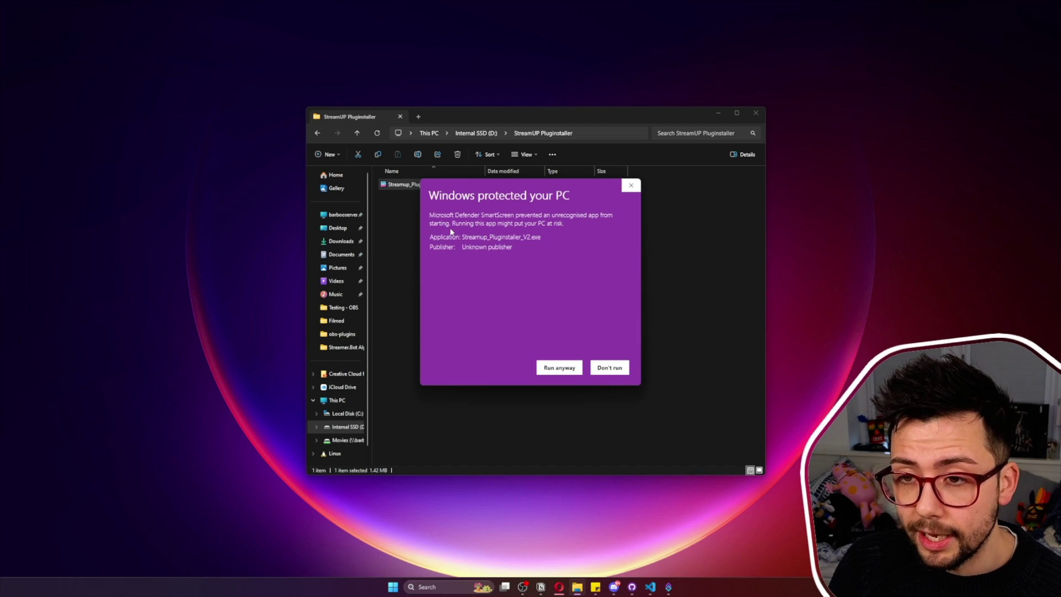
pyautogui.click(569, 369)
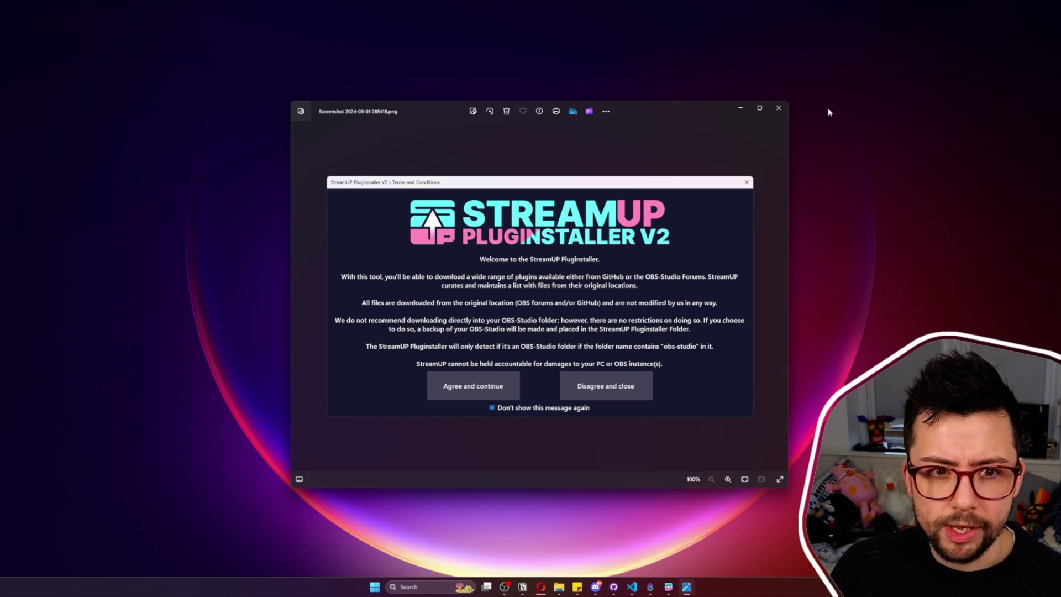
# Close the Photos window showing the terms-and-conditions screenshot
pyautogui.click(779, 108)
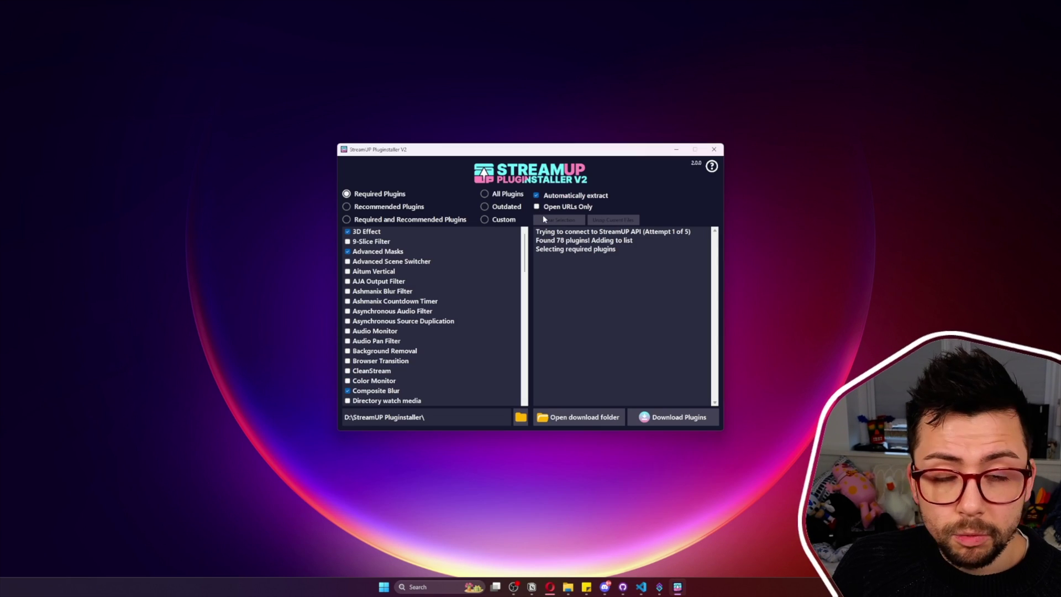
# Try the Recommended, Required and Recommended, All, and Outdated plugin presets in turn
pyautogui.click(365, 209)
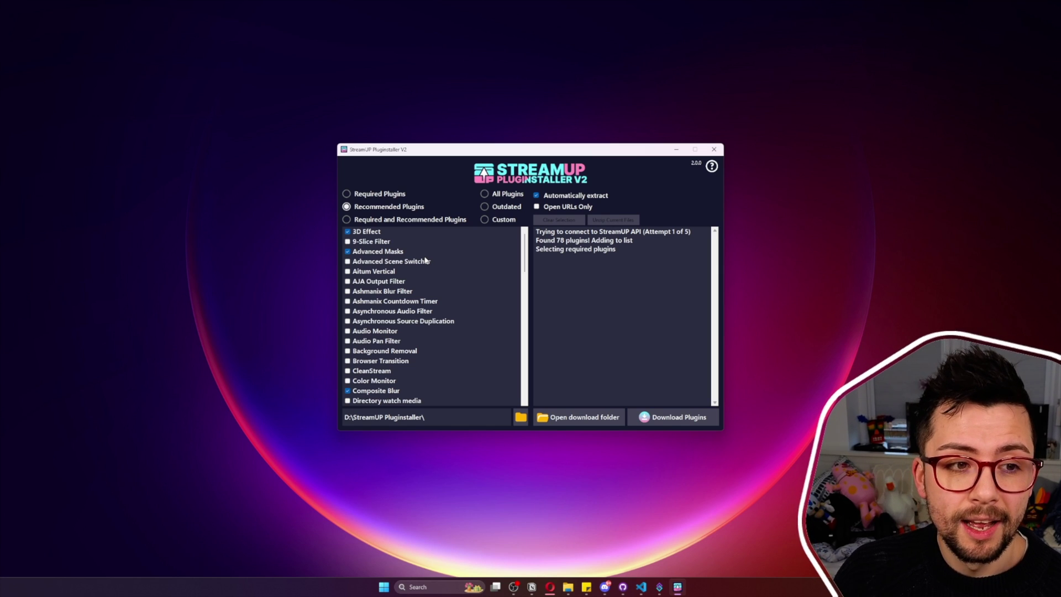
pyautogui.click(409, 220)
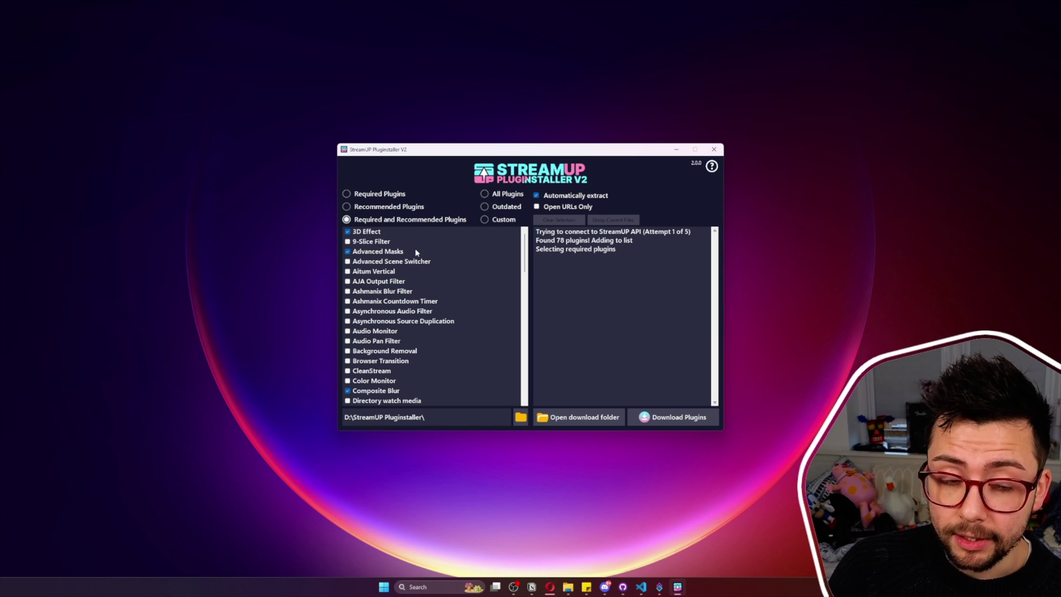
pyautogui.scroll(-20, 415, 252)
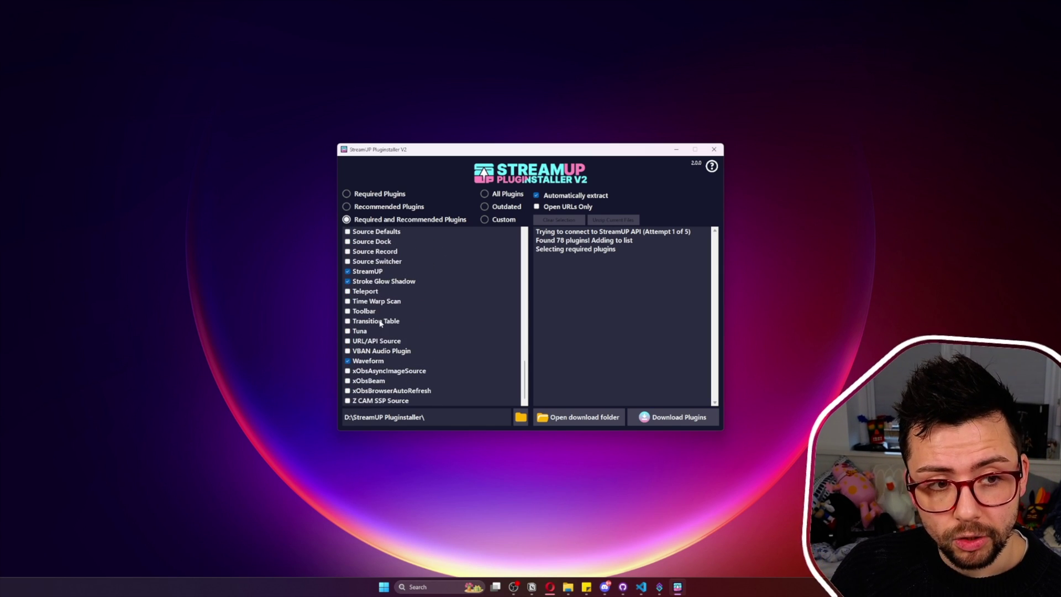
pyautogui.scroll(20, 380, 323)
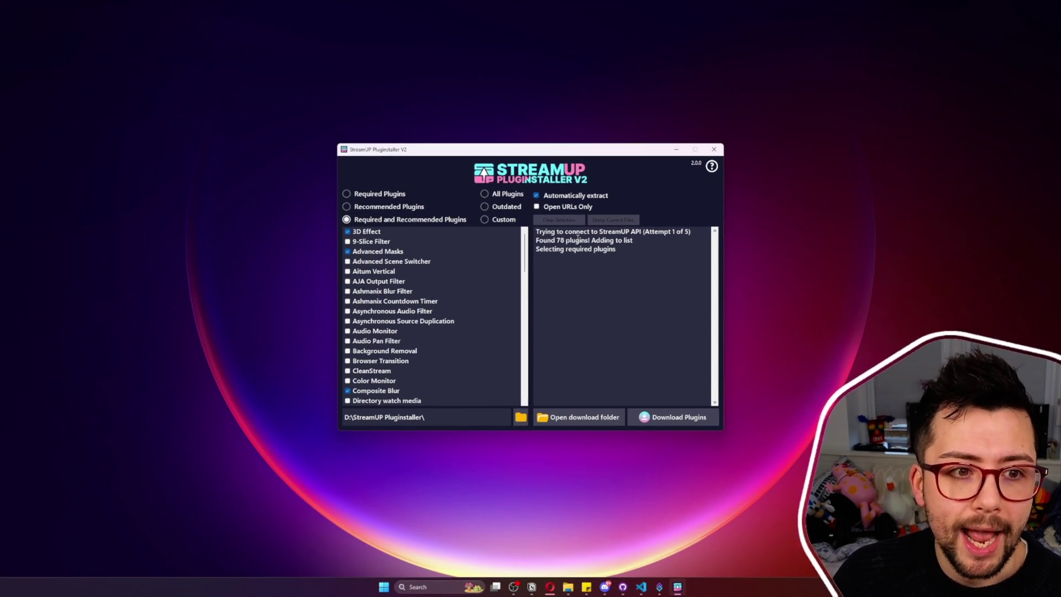
pyautogui.click(485, 194)
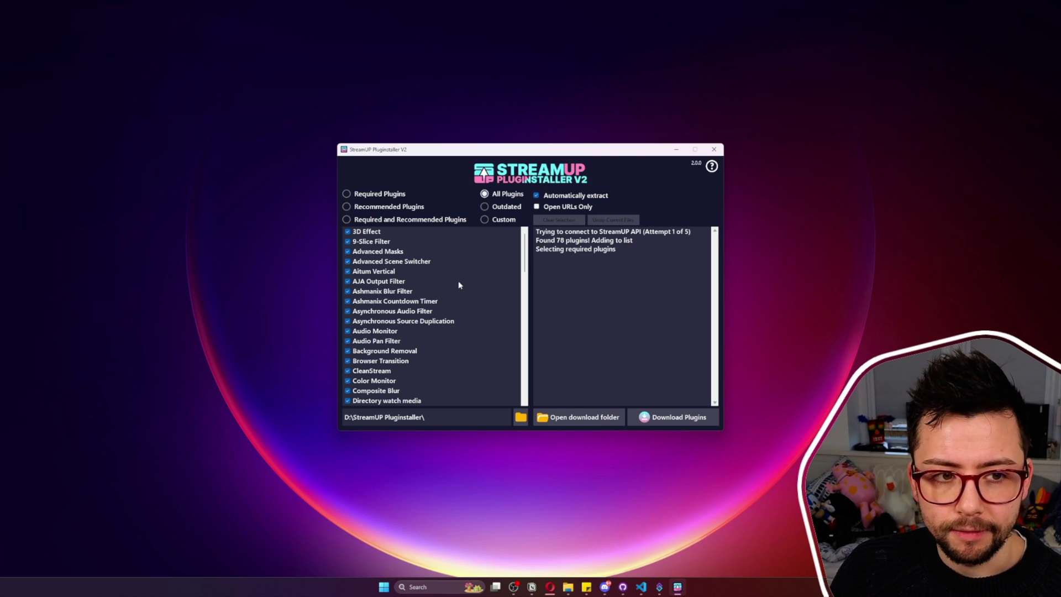
pyautogui.scroll(-15, 458, 285)
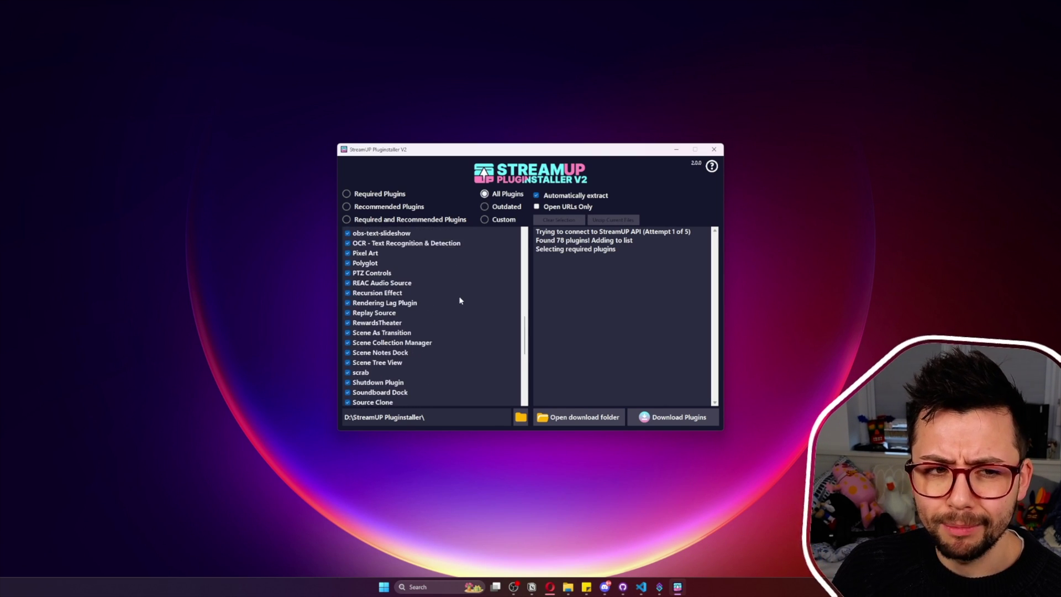
pyautogui.scroll(15, 457, 304)
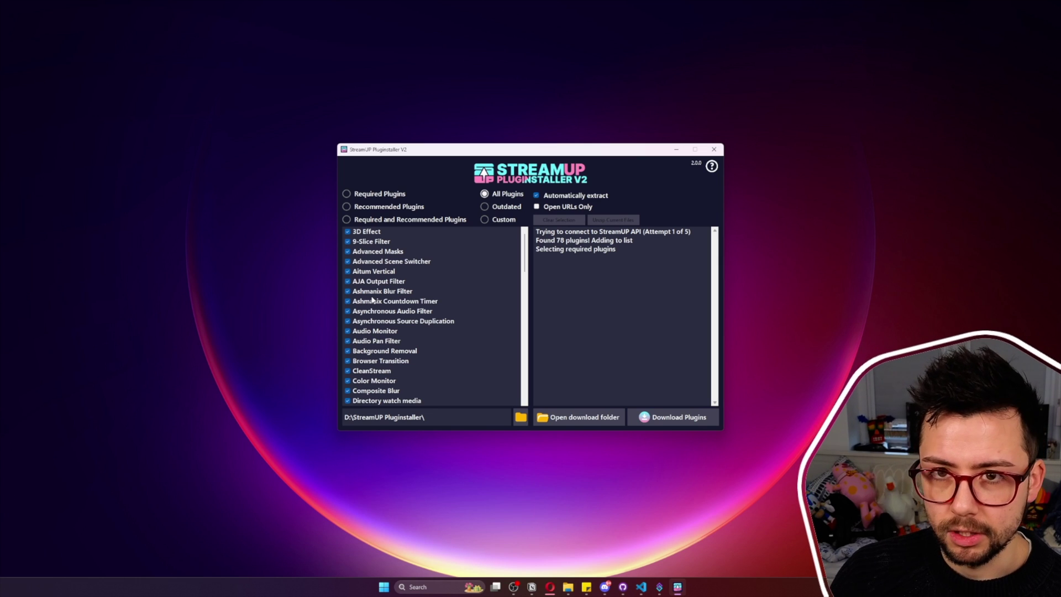
pyautogui.click(485, 207)
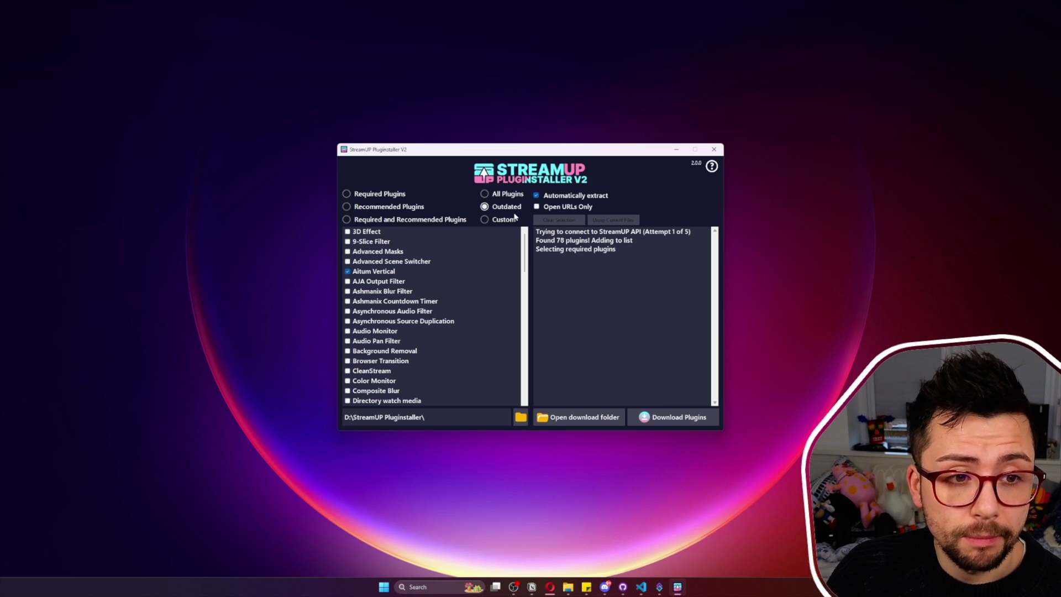
# In Custom mode, tick only Asynchronous Source Duplication and Background Removal, with Open URLs Only on
pyautogui.click(507, 220)
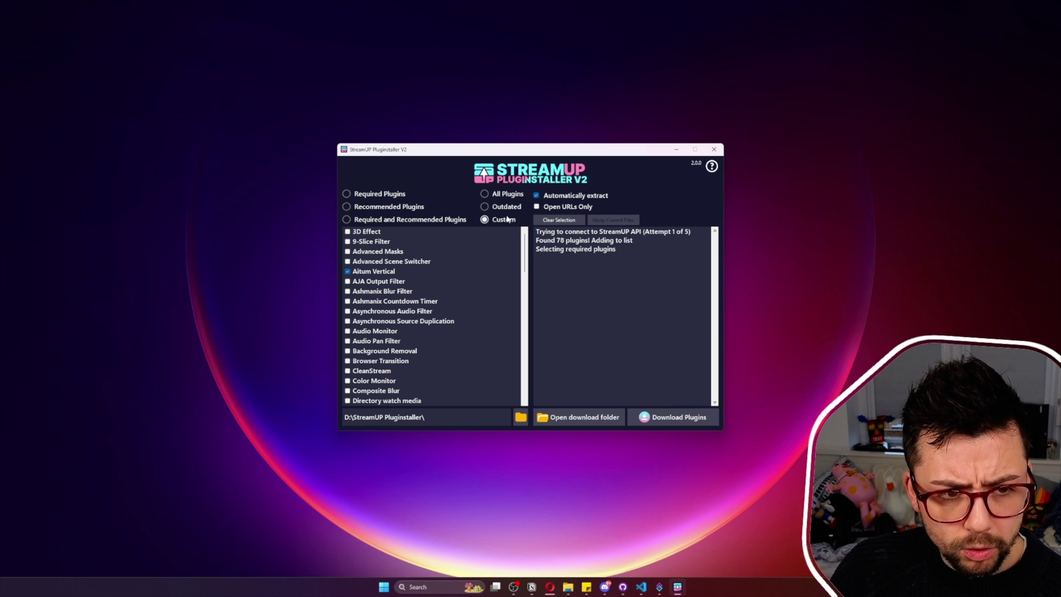
pyautogui.click(569, 220)
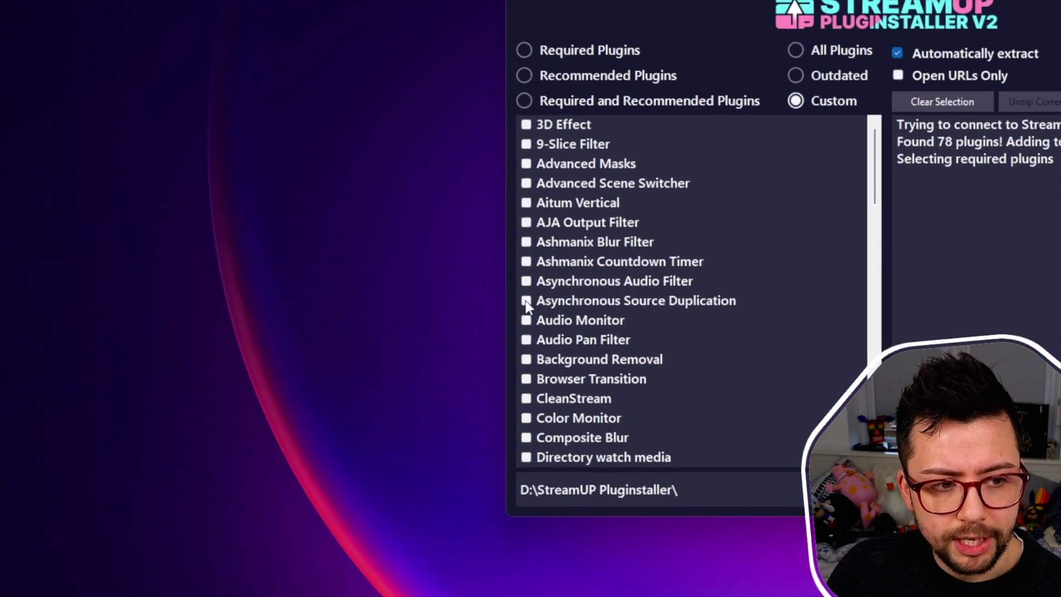
pyautogui.click(347, 321)
pyautogui.click(346, 351)
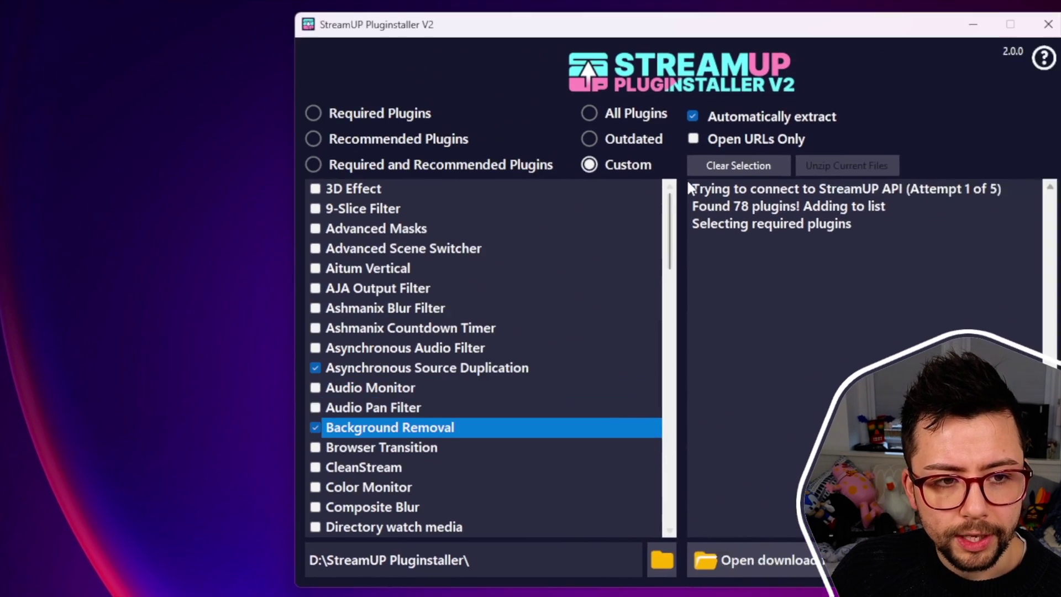
pyautogui.click(692, 139)
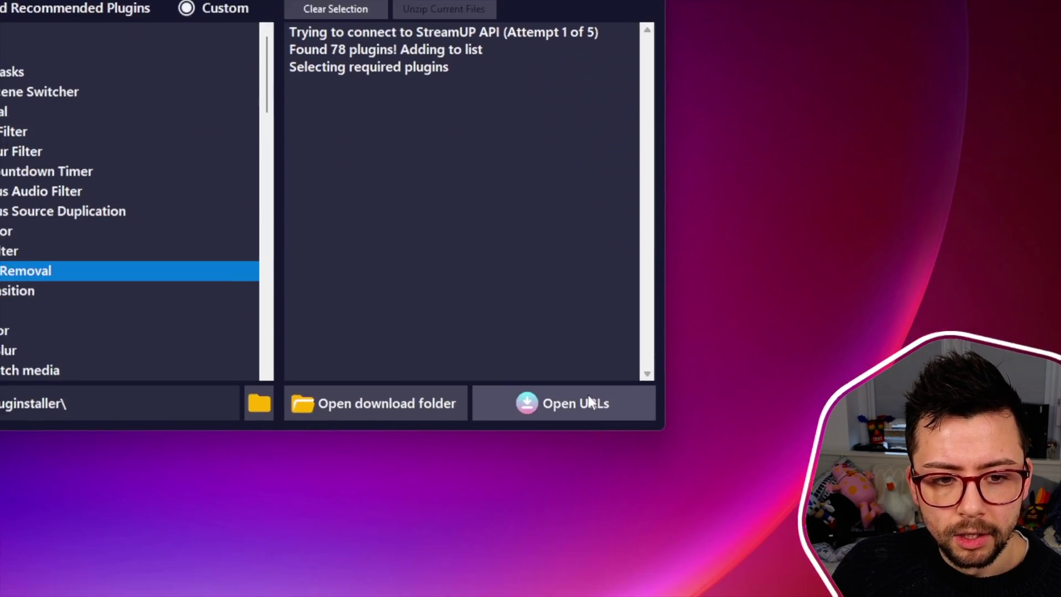
# Open both plugins' forum pages and read the Asynchronous Source Duplication Usage section
pyautogui.click(589, 402)
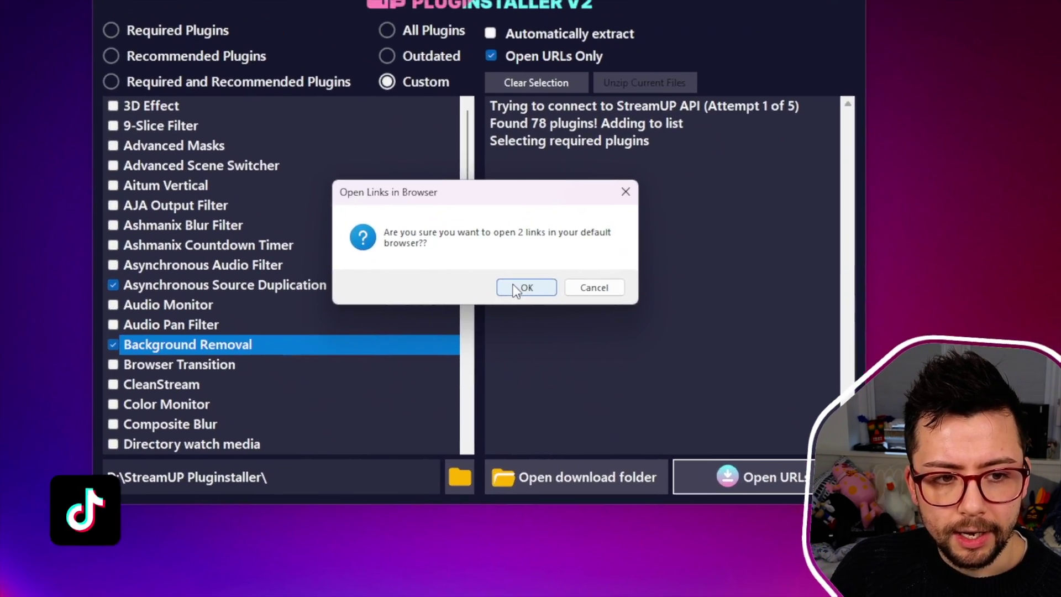
pyautogui.click(347, 215)
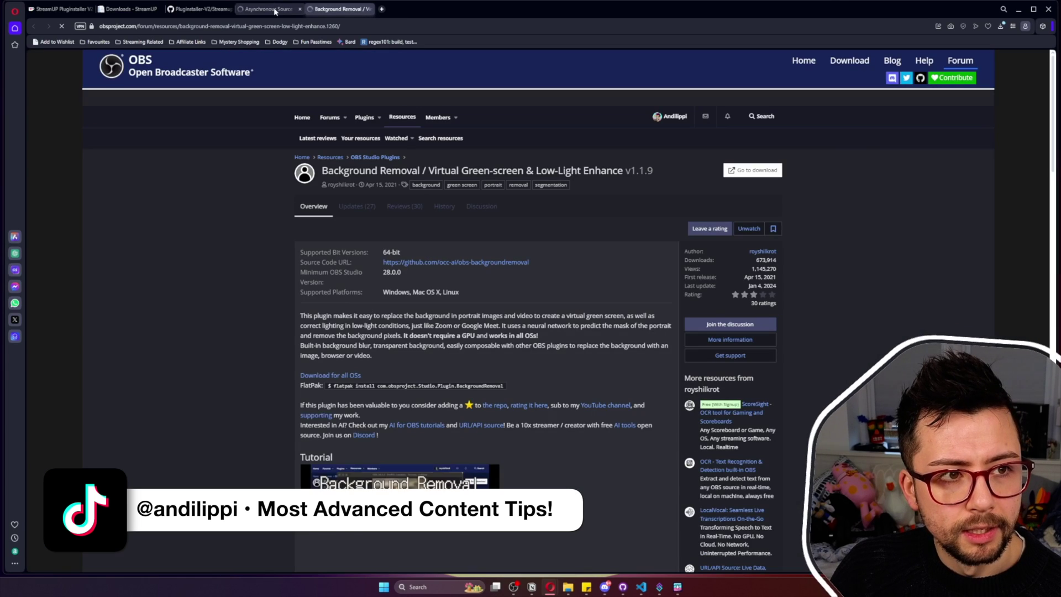
pyautogui.click(271, 10)
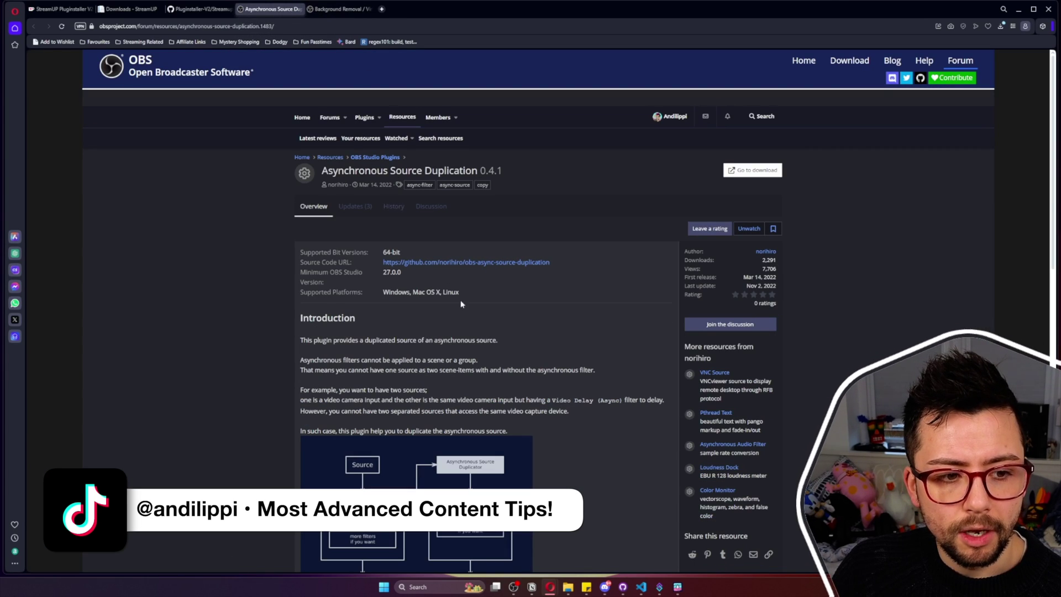
pyautogui.scroll(-5, 461, 304)
pyautogui.scroll(5, 457, 321)
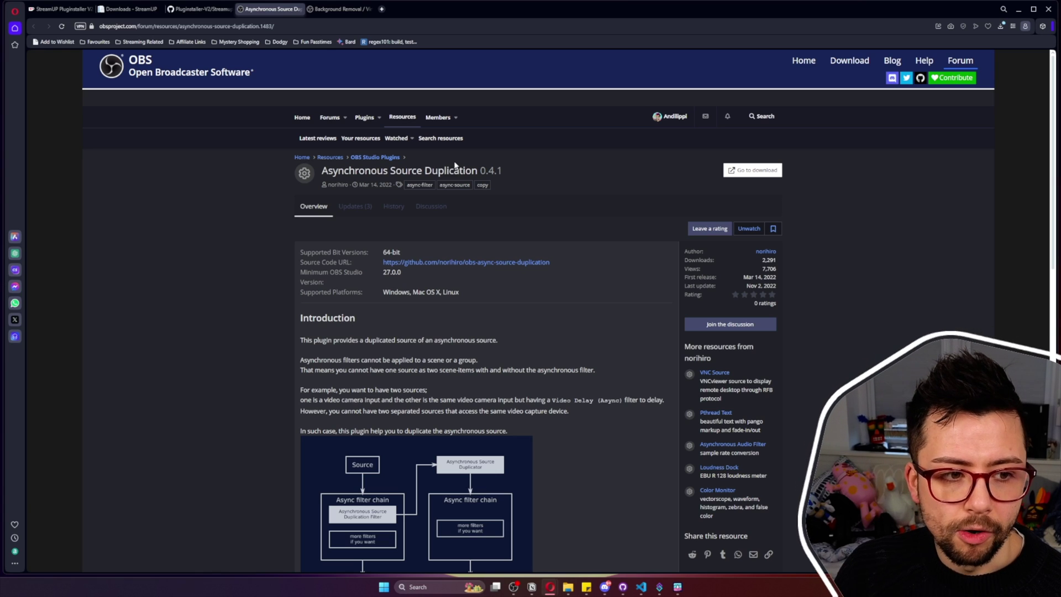
pyautogui.scroll(-5, 437, 260)
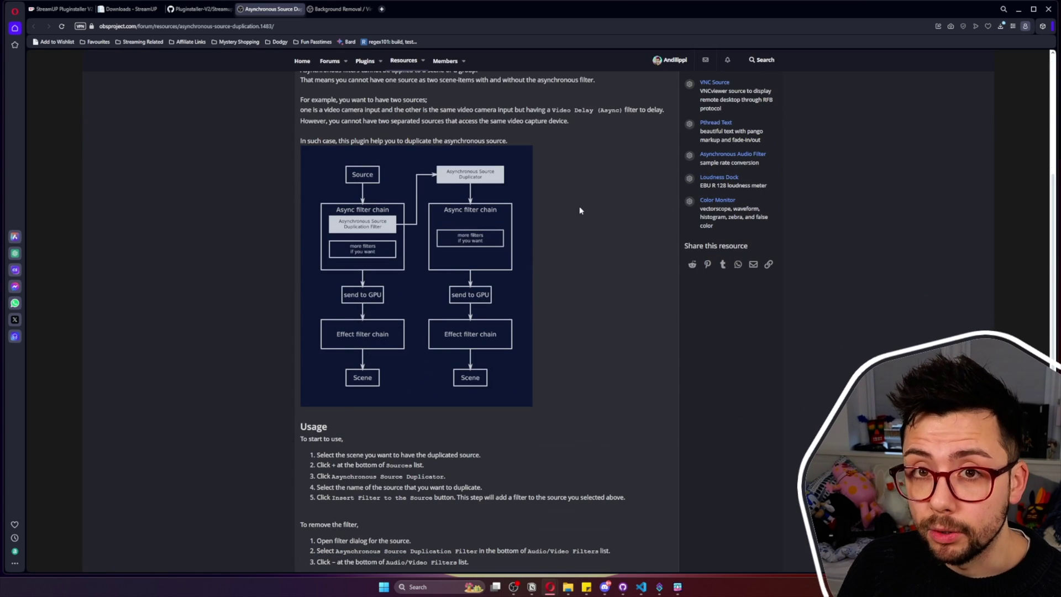
pyautogui.click(1017, 9)
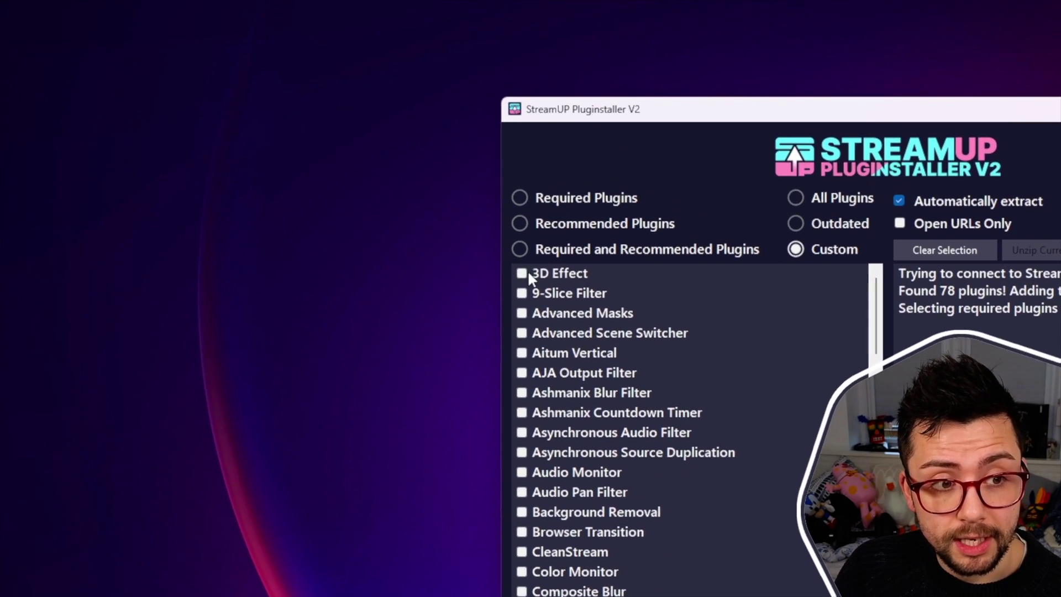
# Download and extract only the 3D Effect plugin, checking the log for DONE
pyautogui.click(529, 296)
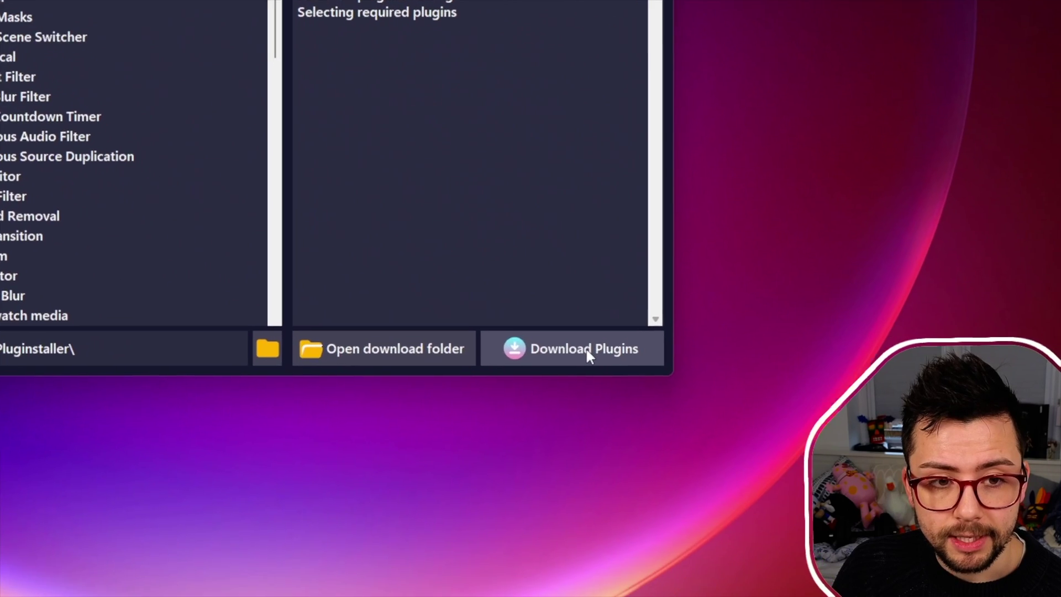
pyautogui.click(793, 511)
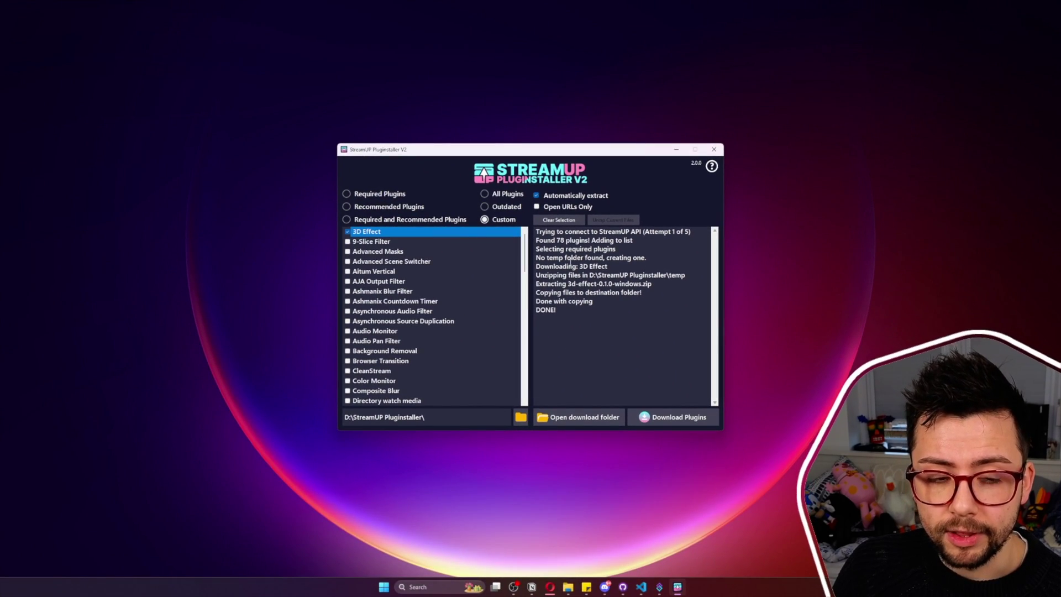
pyautogui.moveTo(563, 254); pyautogui.dragTo(602, 311)
pyautogui.click(603, 396)
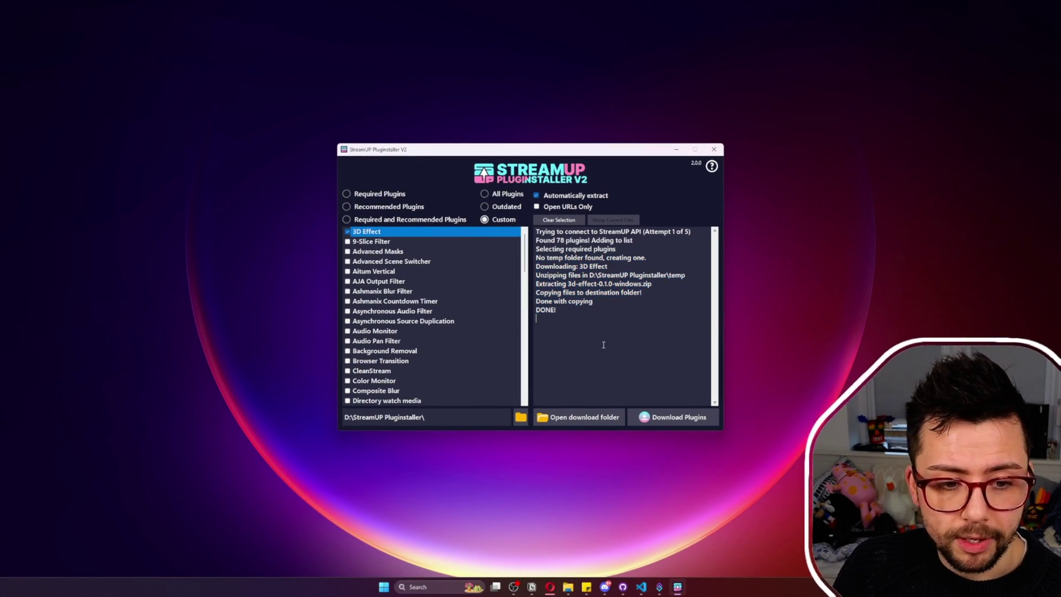
# In D:\StreamUP Pluginstaller, check that the Downloaded Files folder is empty, then return
pyautogui.moveTo(568, 585)
pyautogui.click(569, 539)
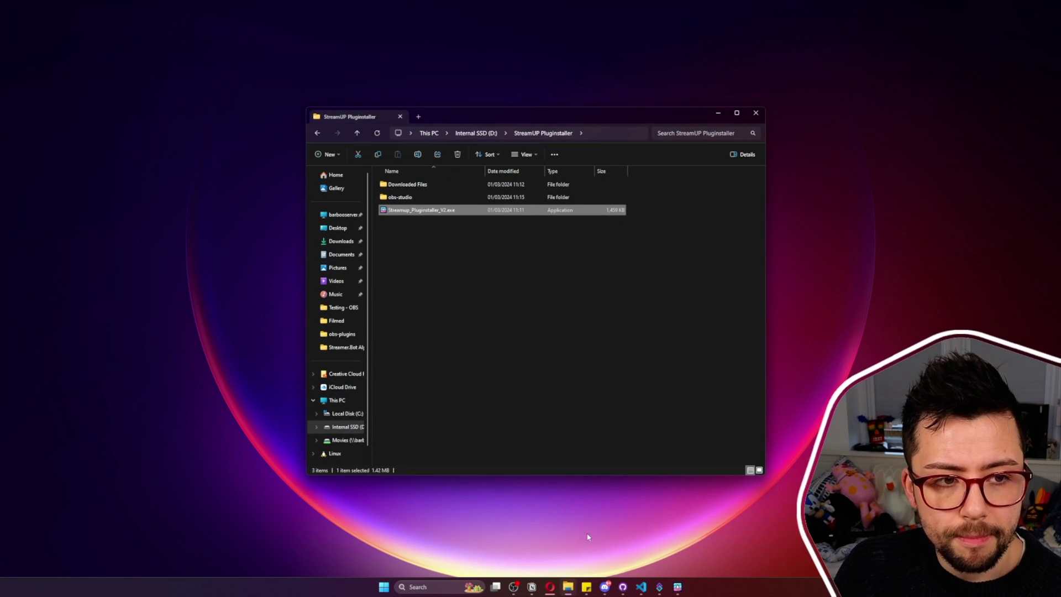
pyautogui.doubleClick(433, 185)
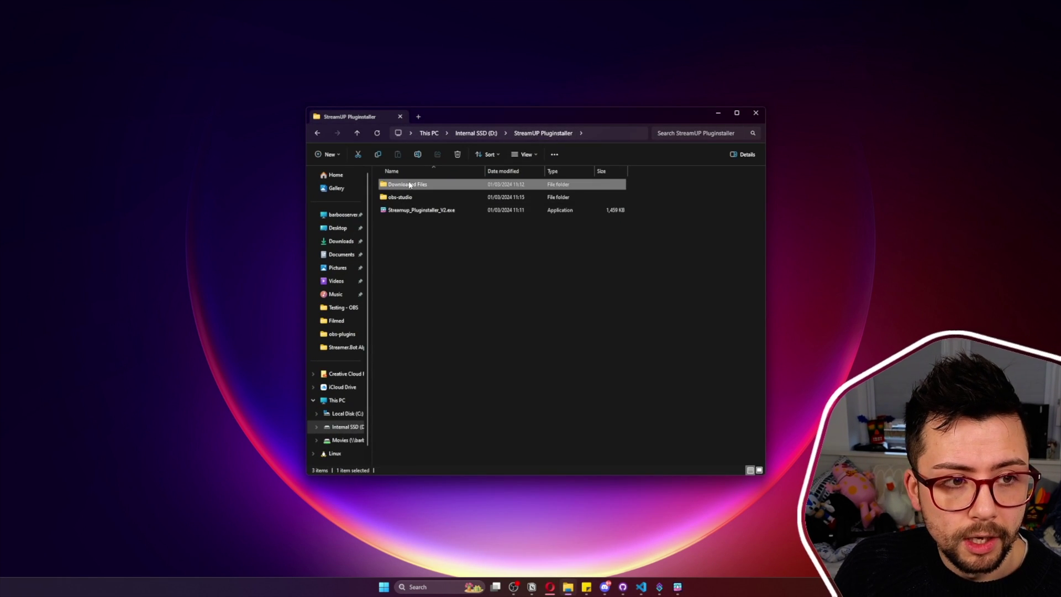
pyautogui.click(319, 133)
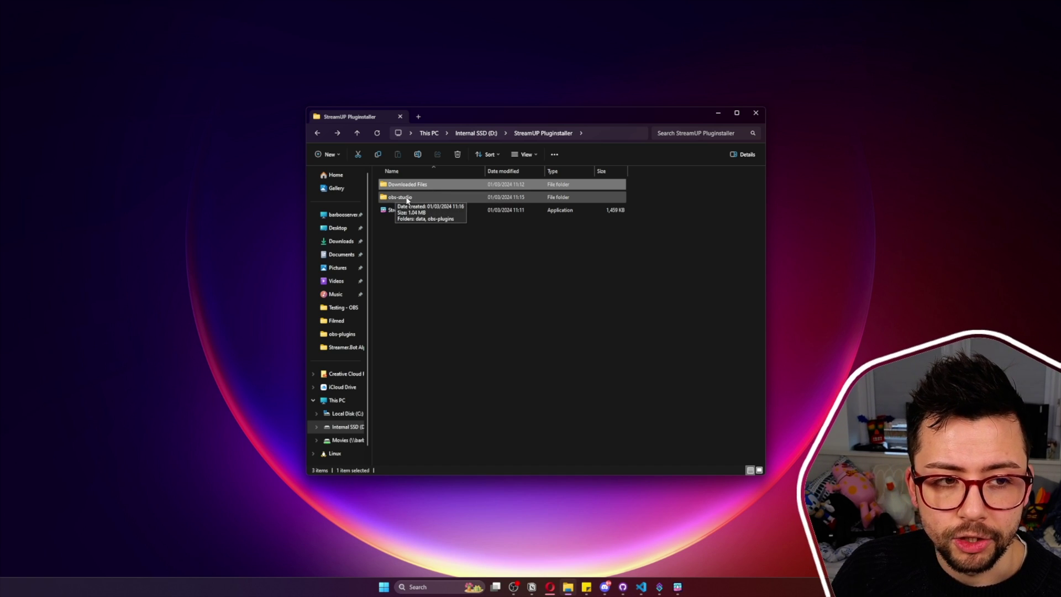
# Minimize the installer and select the obs-studio folder in D:\StreamUP Pluginstaller
pyautogui.click(407, 199)
pyautogui.click(677, 586)
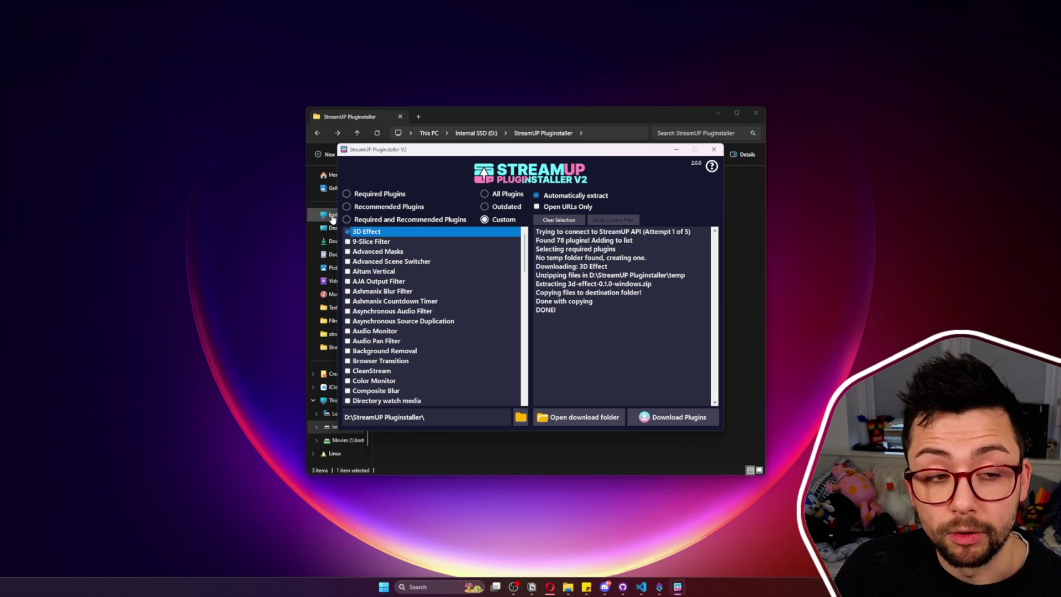
pyautogui.click(676, 149)
pyautogui.click(414, 197)
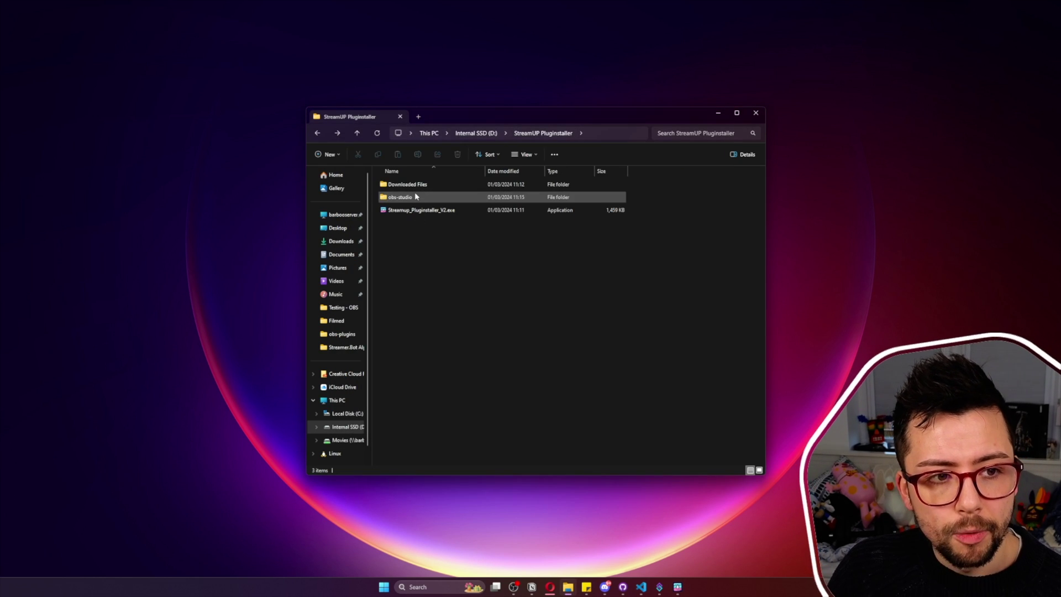
# Copy the obs-studio folder and open C:\Program Files
pyautogui.hotkey('ctrl', 'c')
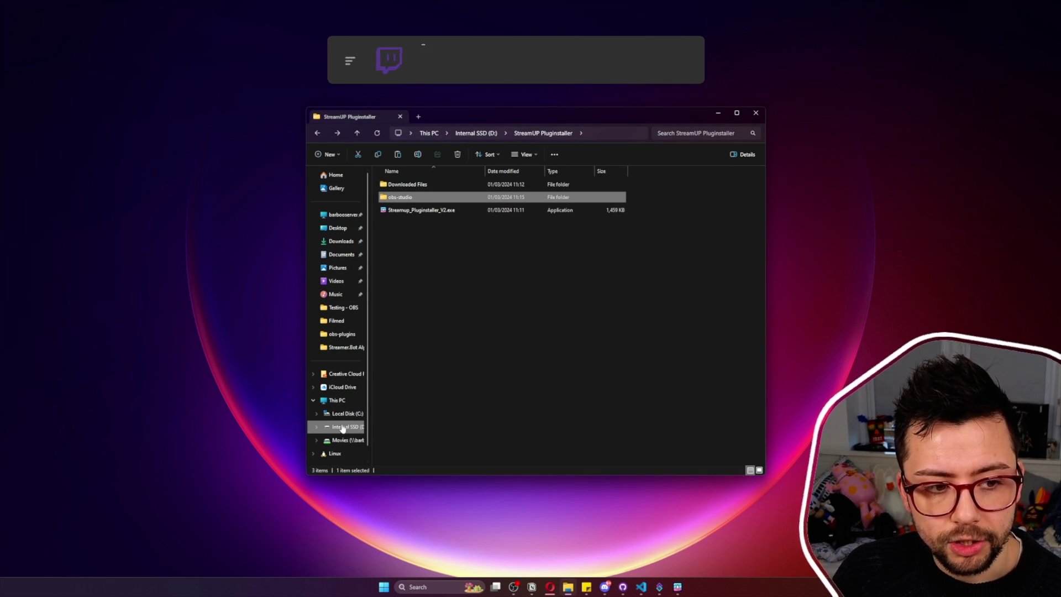
pyautogui.click(343, 417)
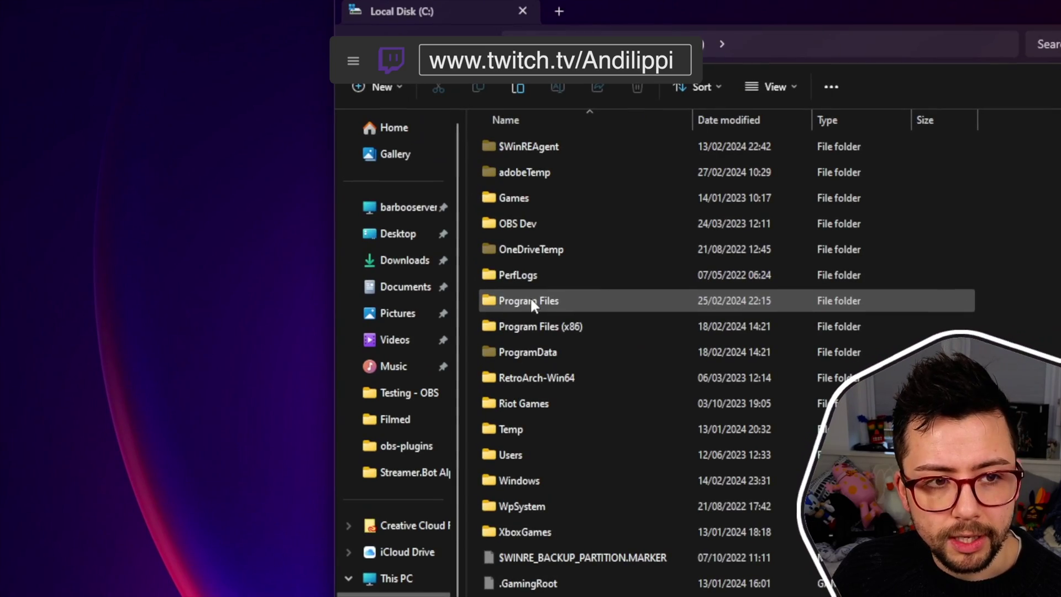
pyautogui.doubleClick(529, 300)
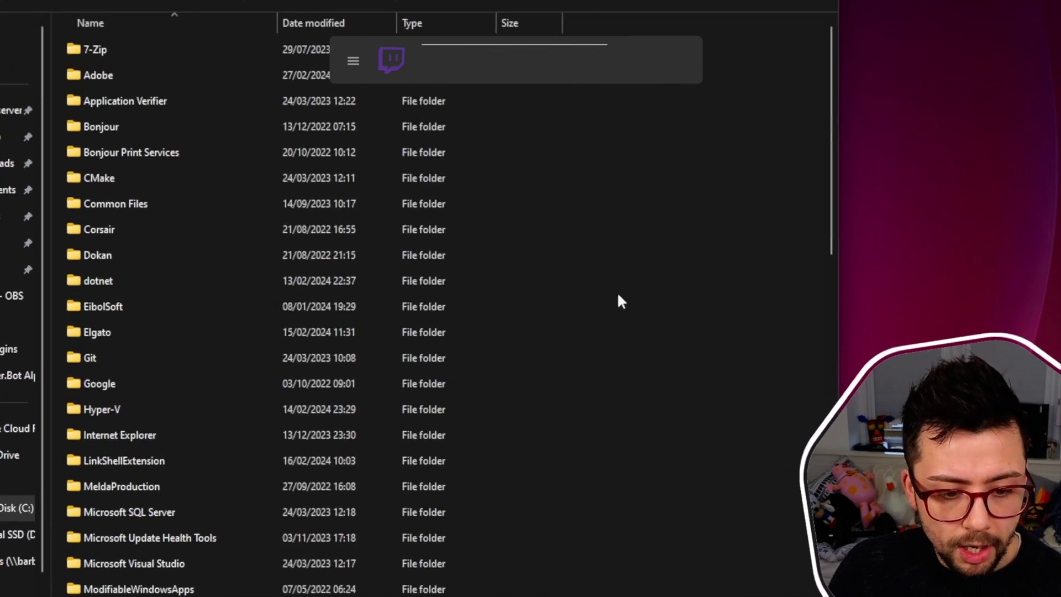
# Paste obs-studio into Program Files, replacing existing files and approving the administrator prompt
pyautogui.hotkey('ctrl', 'v')
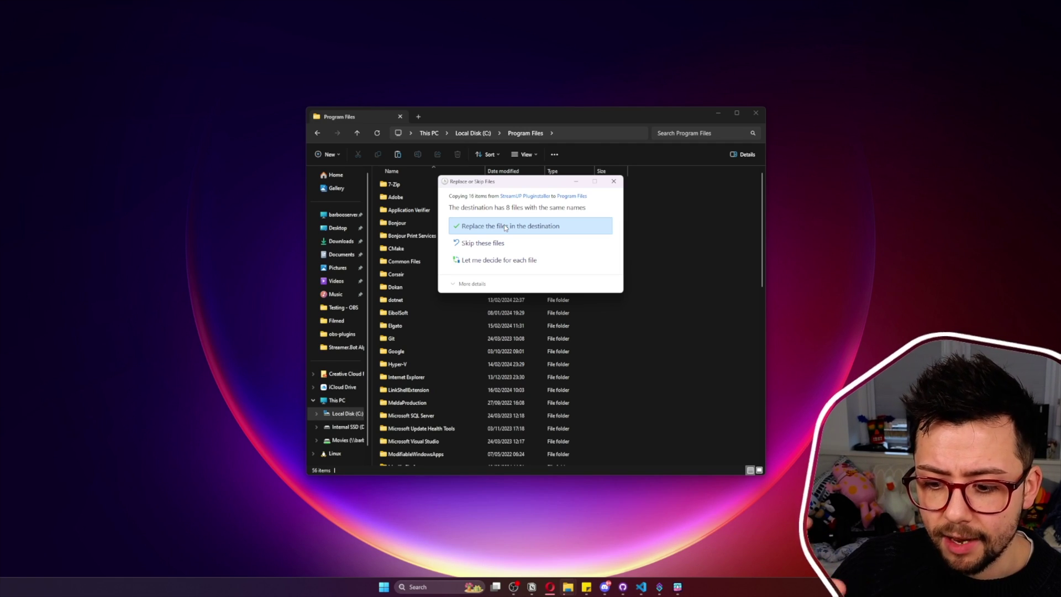
pyautogui.click(505, 226)
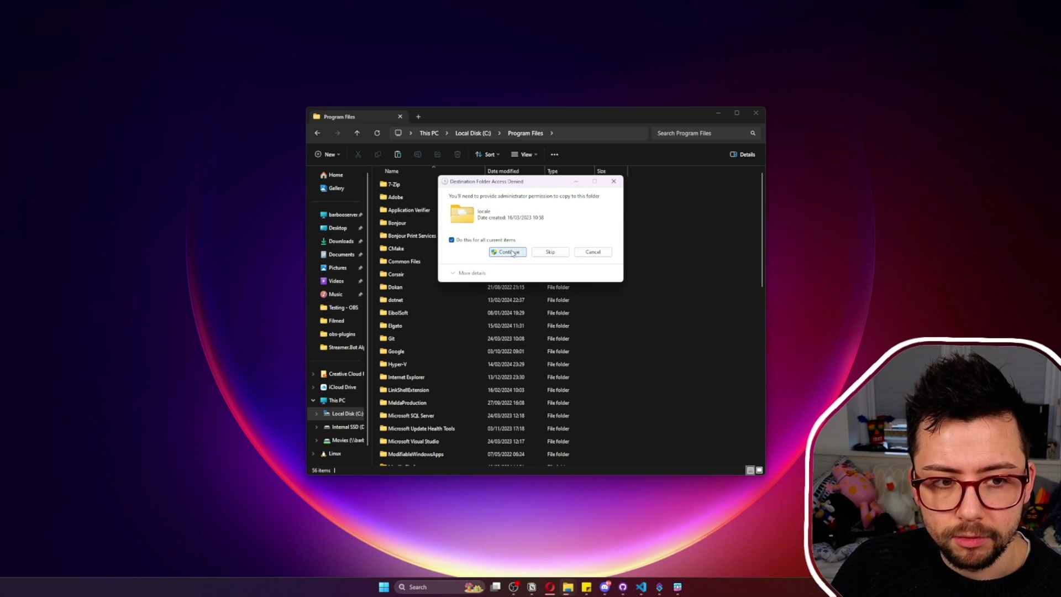
pyautogui.click(513, 252)
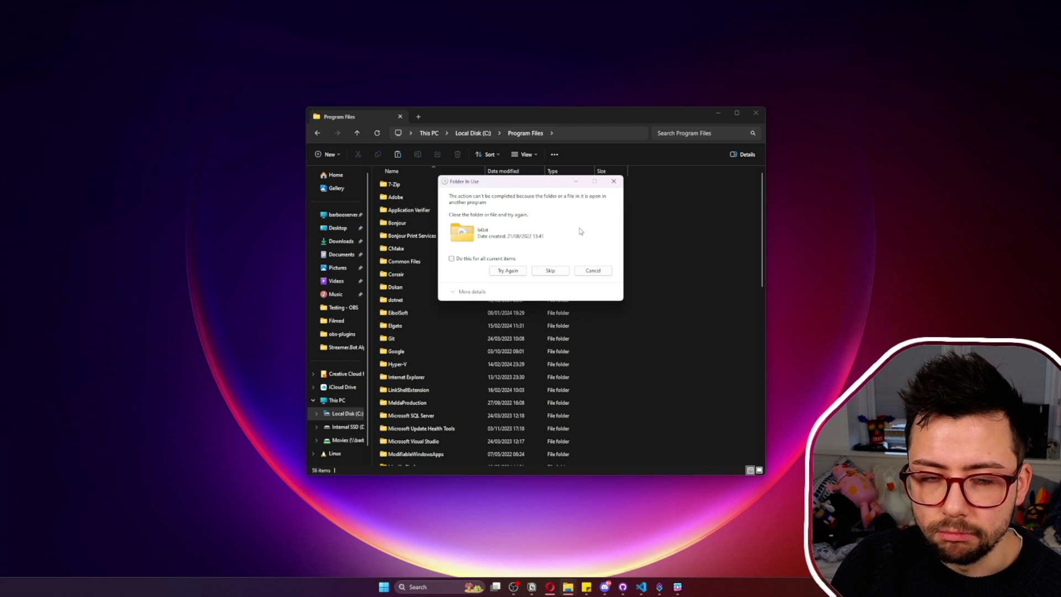
# Close the Folder In Use error and run Download Plugins for the 15 required plugins
pyautogui.click(612, 181)
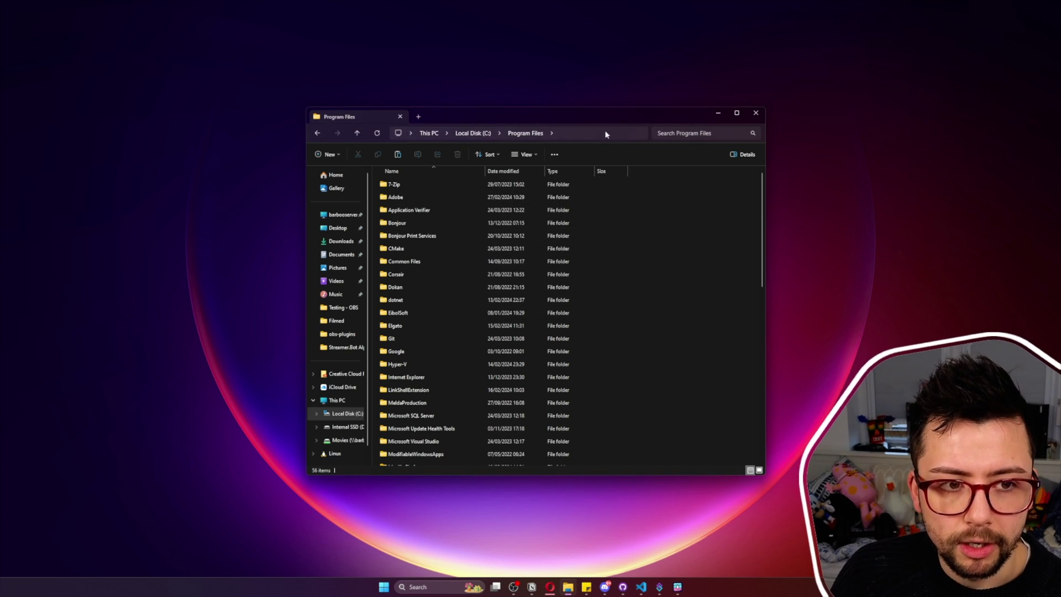
pyautogui.click(716, 113)
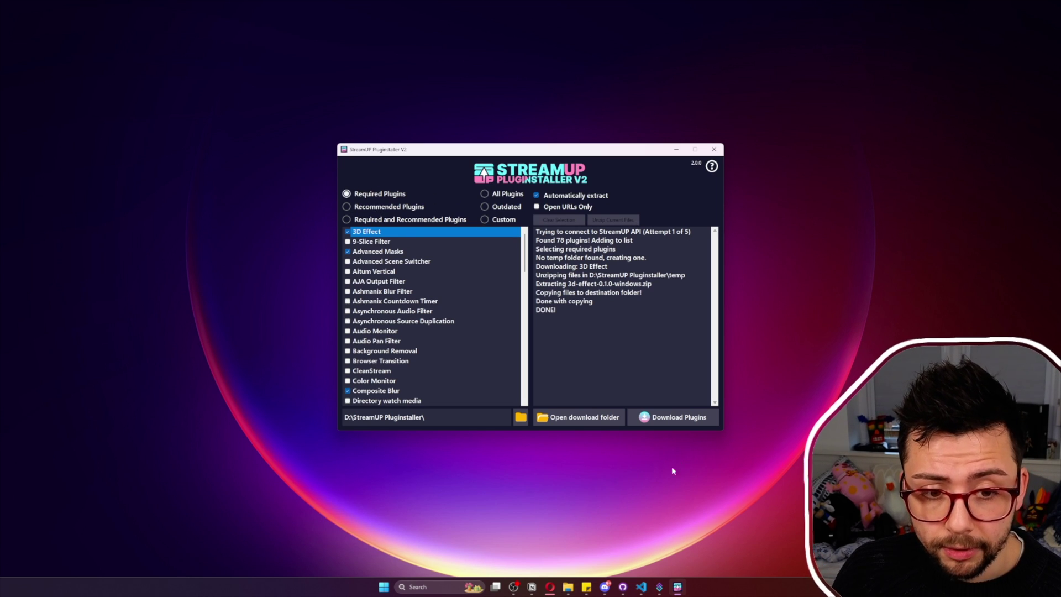
pyautogui.click(693, 417)
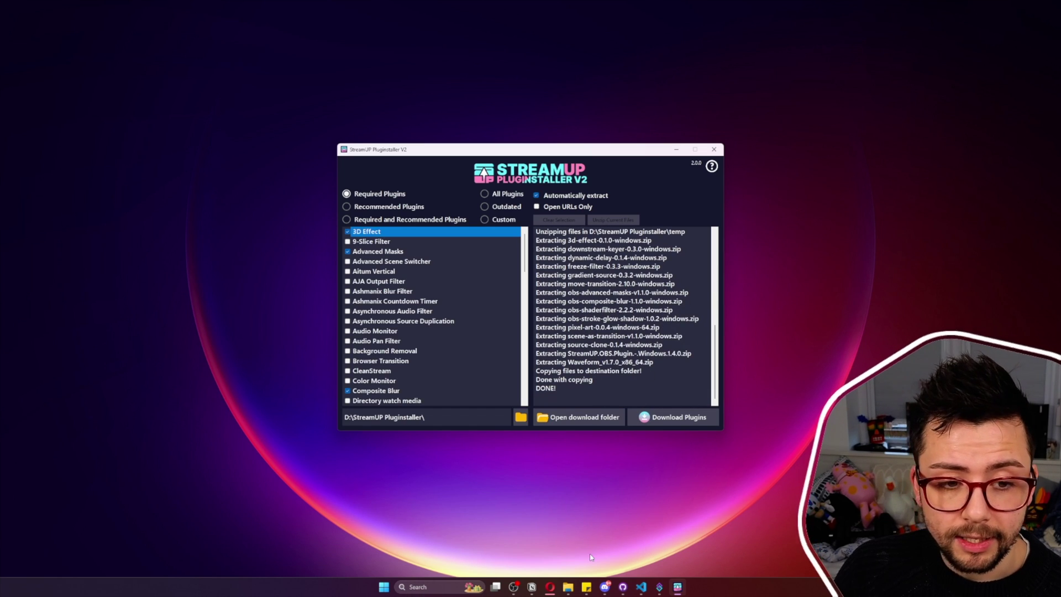
# Navigate File Explorer from D:\StreamUP Pluginstaller to C:\Program Files
pyautogui.click(569, 587)
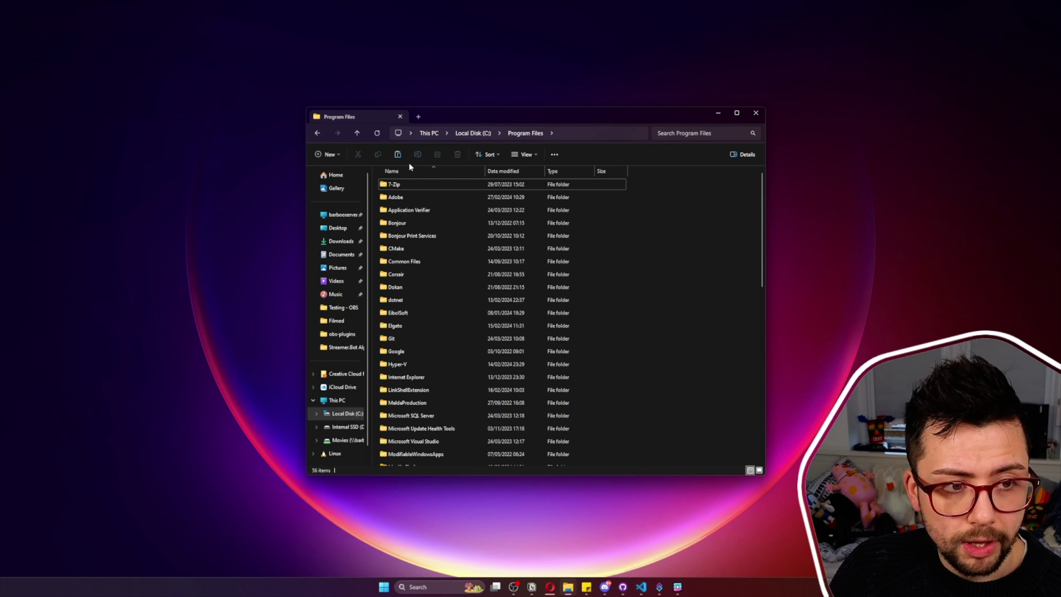
pyautogui.click(318, 133)
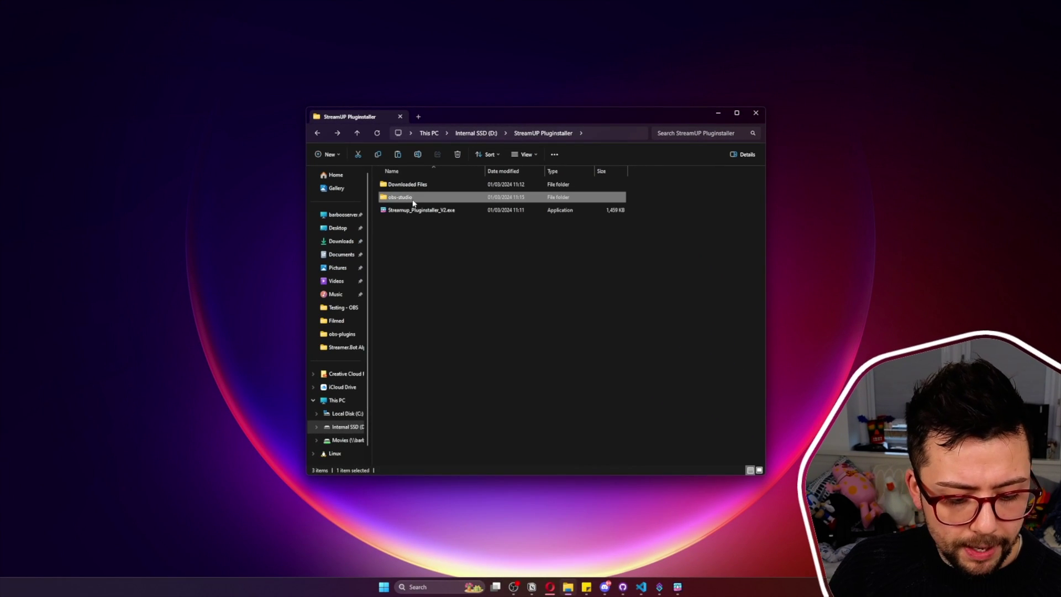
pyautogui.click(345, 426)
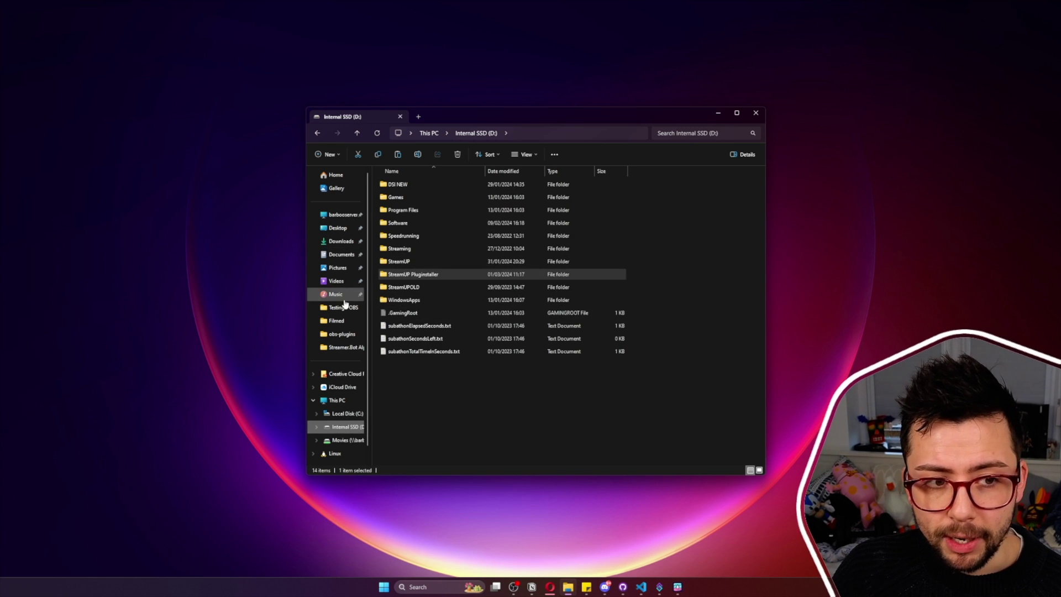
pyautogui.click(347, 415)
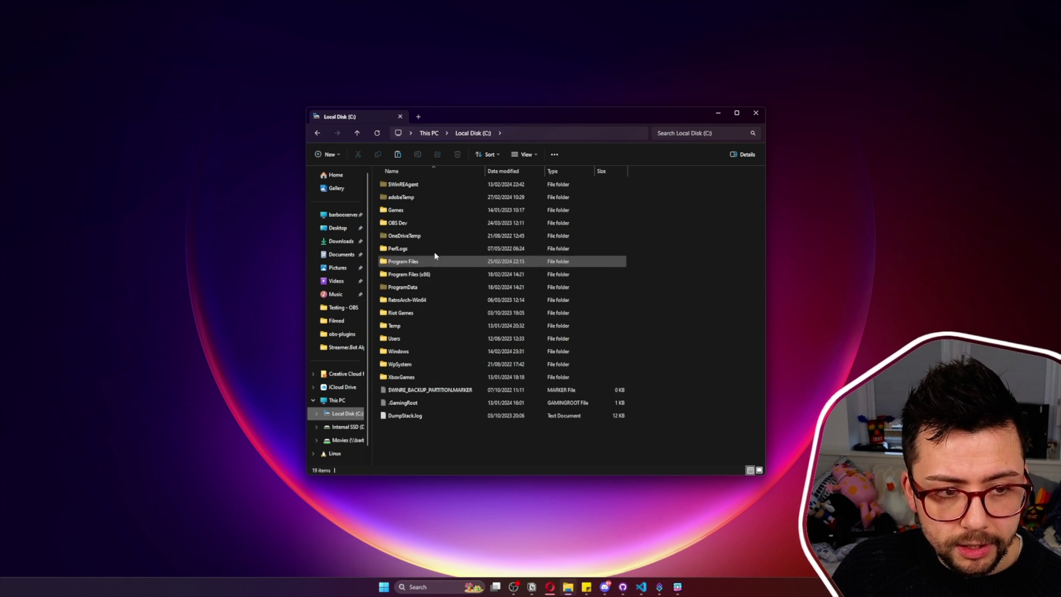
pyautogui.doubleClick(406, 269)
pyautogui.scroll(-6, 470, 412)
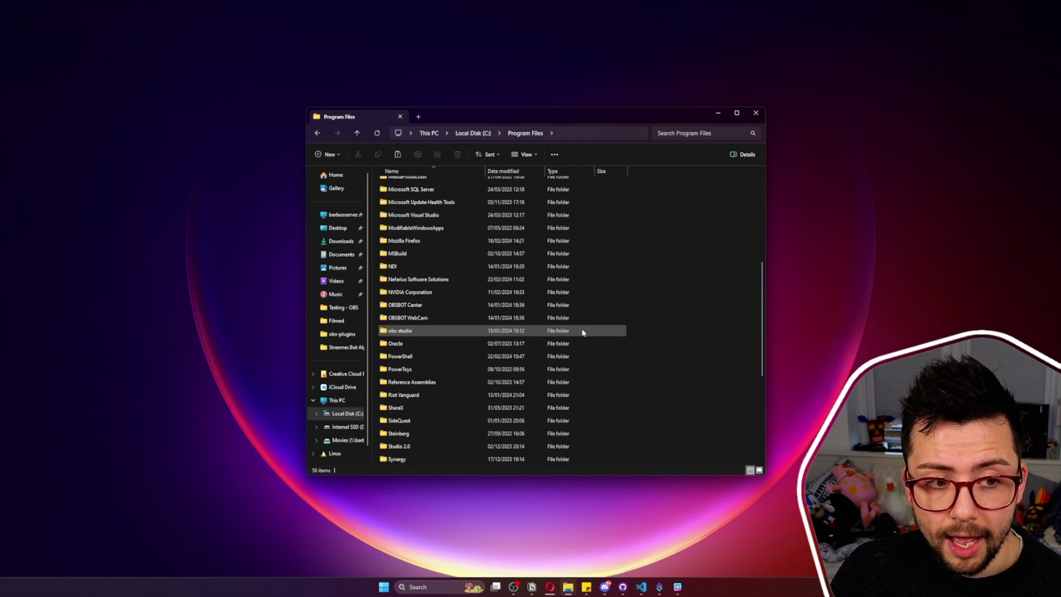
# Paste obs-studio, cancel at the 295-file replace prompt, and minimize Explorer
pyautogui.hotkey('ctrl', 'v')
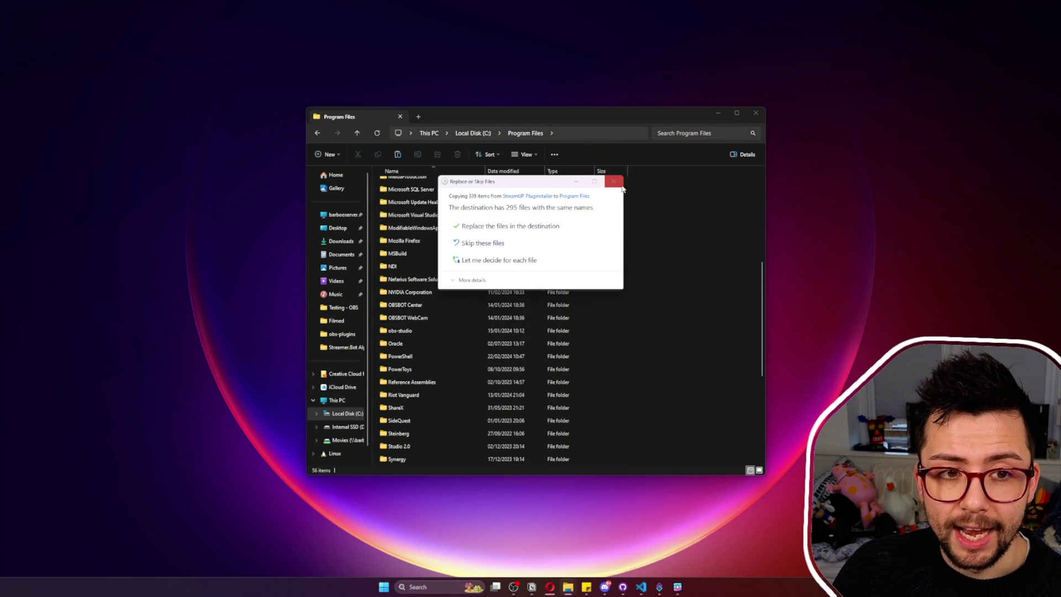
pyautogui.click(614, 182)
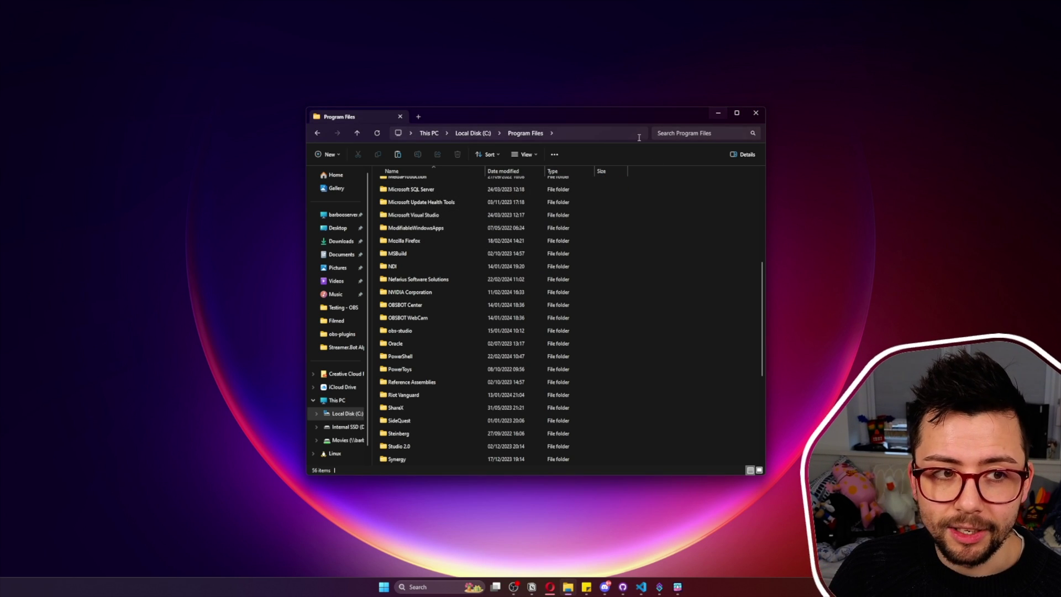
pyautogui.click(717, 114)
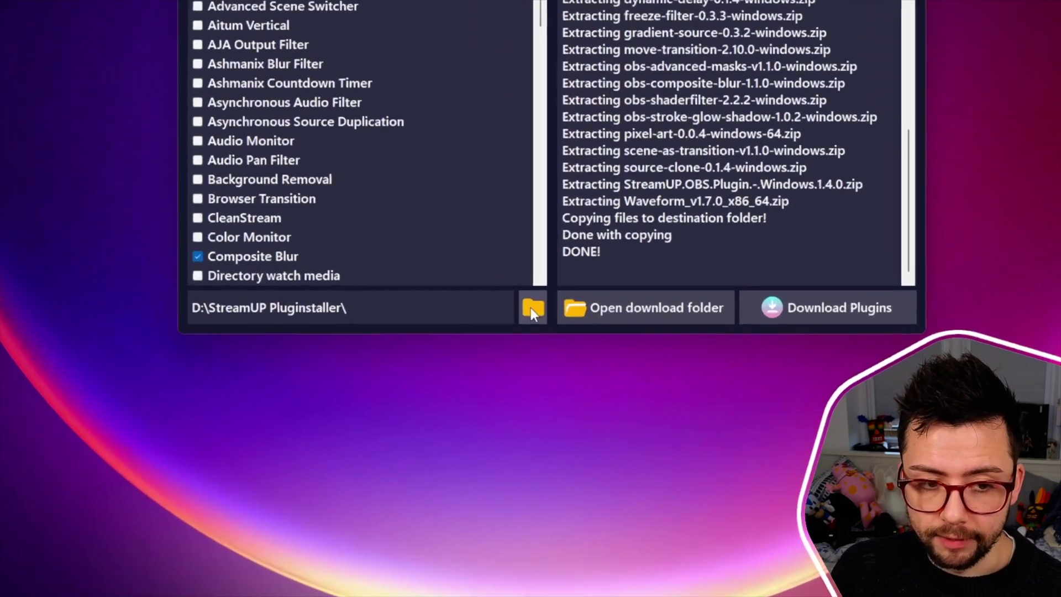
# Select C:\Program Files\obs-studio as the plugin destination folder and highlight obs-studio in the path
pyautogui.click(521, 417)
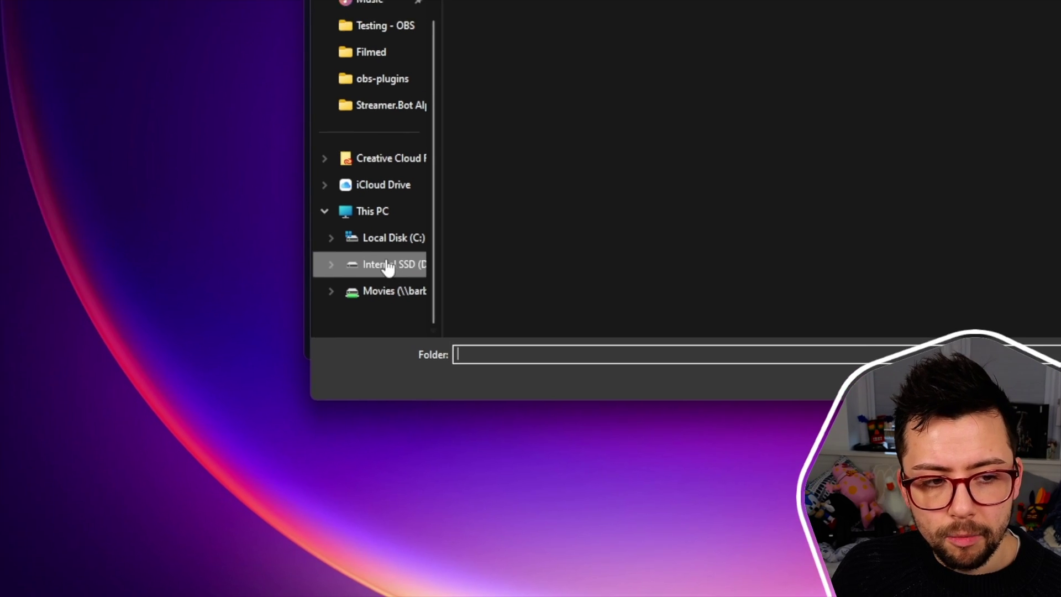
pyautogui.click(253, 206)
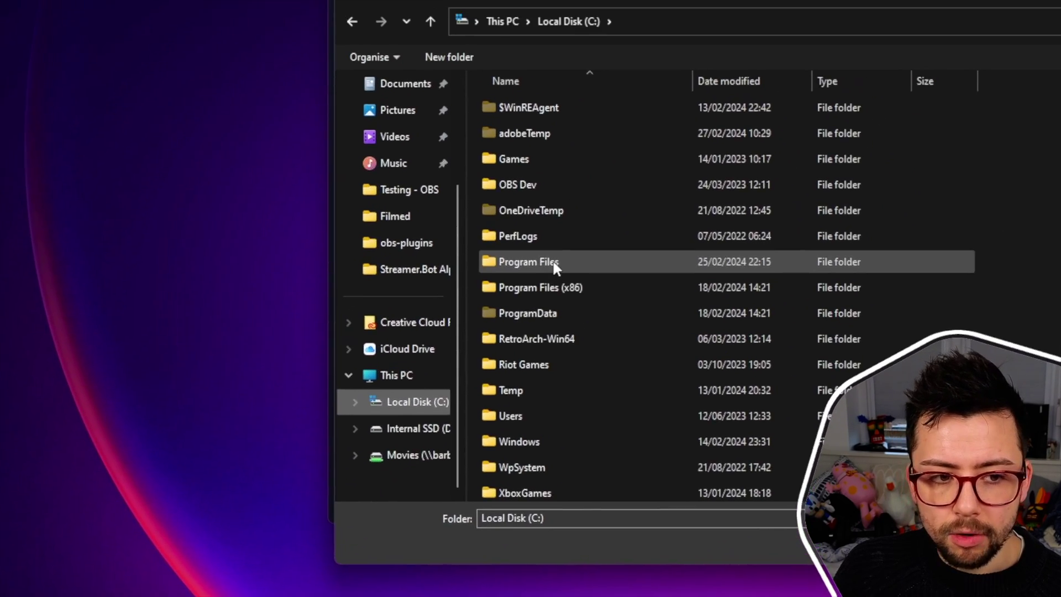
pyautogui.doubleClick(624, 152)
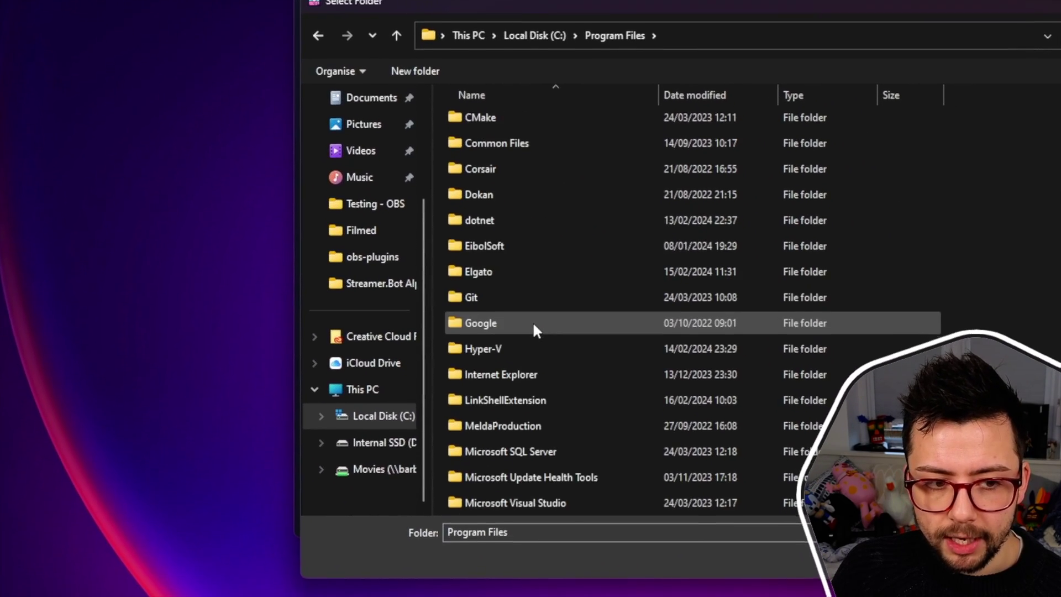
pyautogui.scroll(-4, 533, 324)
pyautogui.click(532, 304)
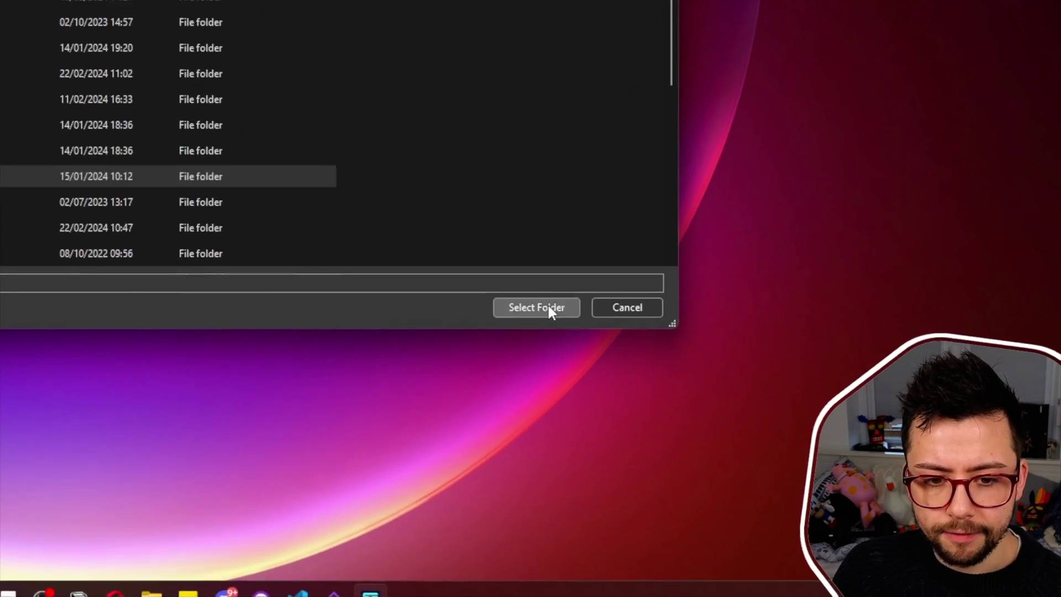
pyautogui.click(965, 418)
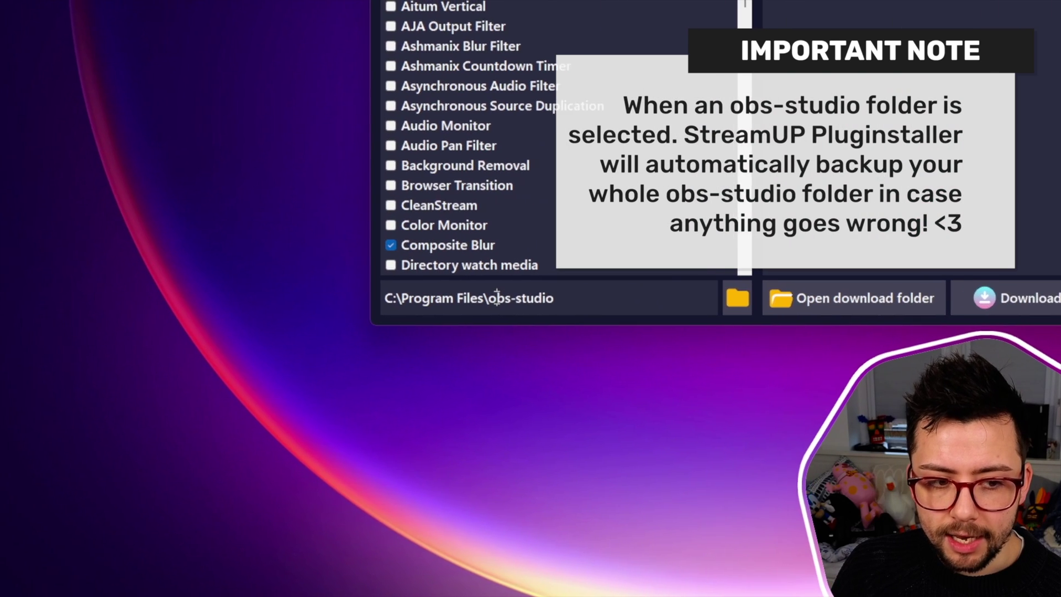
pyautogui.moveTo(497, 297); pyautogui.dragTo(551, 297)
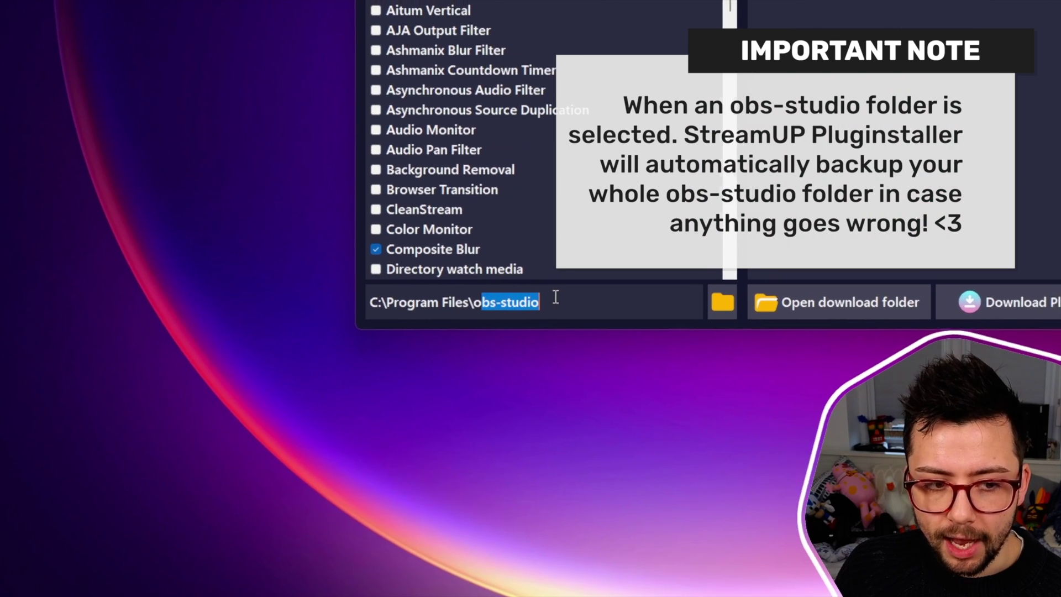
pyautogui.doubleClick(535, 298)
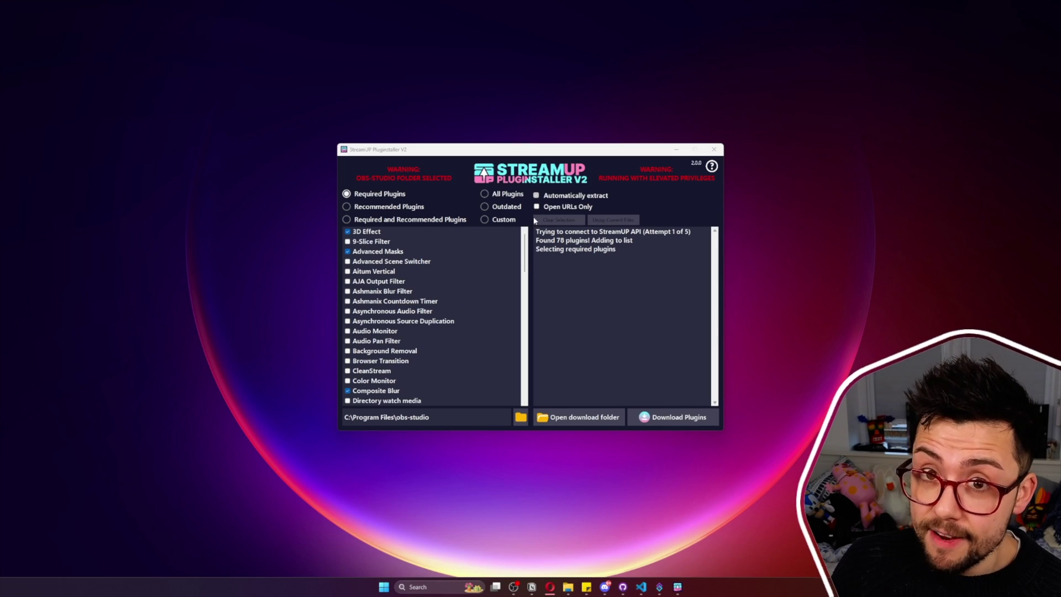
# Pick the Outdated preset, then toggle the Aitum Vertical row, which switches to Custom
pyautogui.click(485, 209)
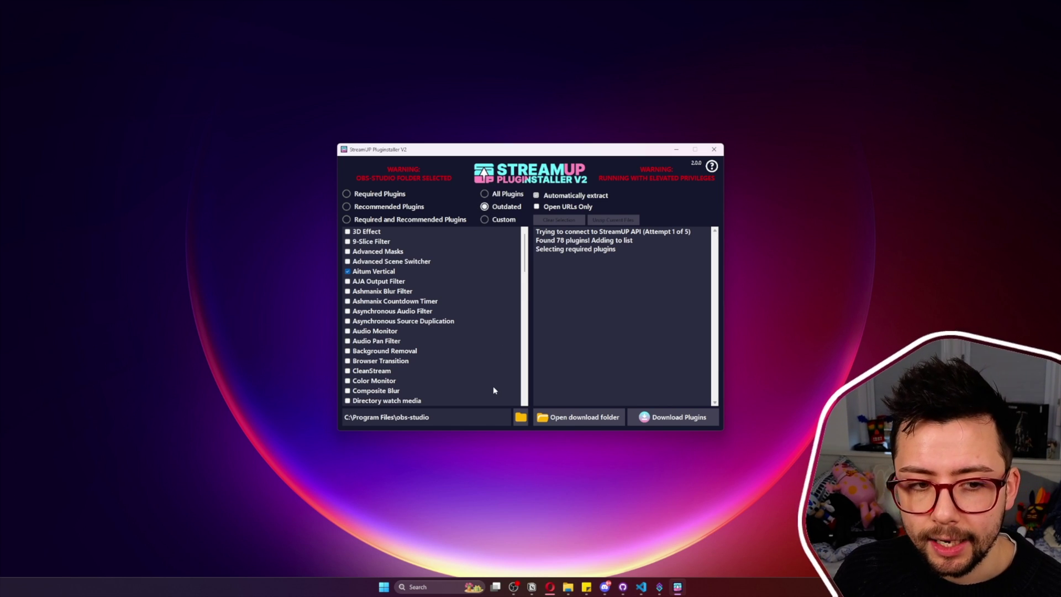
pyautogui.click(348, 271)
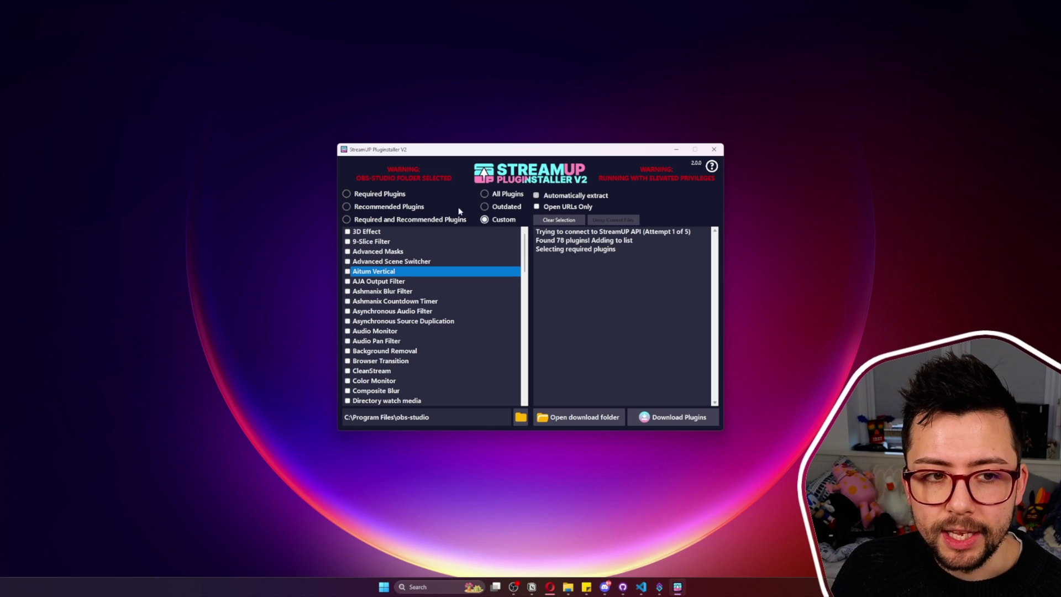
# In Opera, load streamup.tips/plugin
pyautogui.moveTo(557, 592)
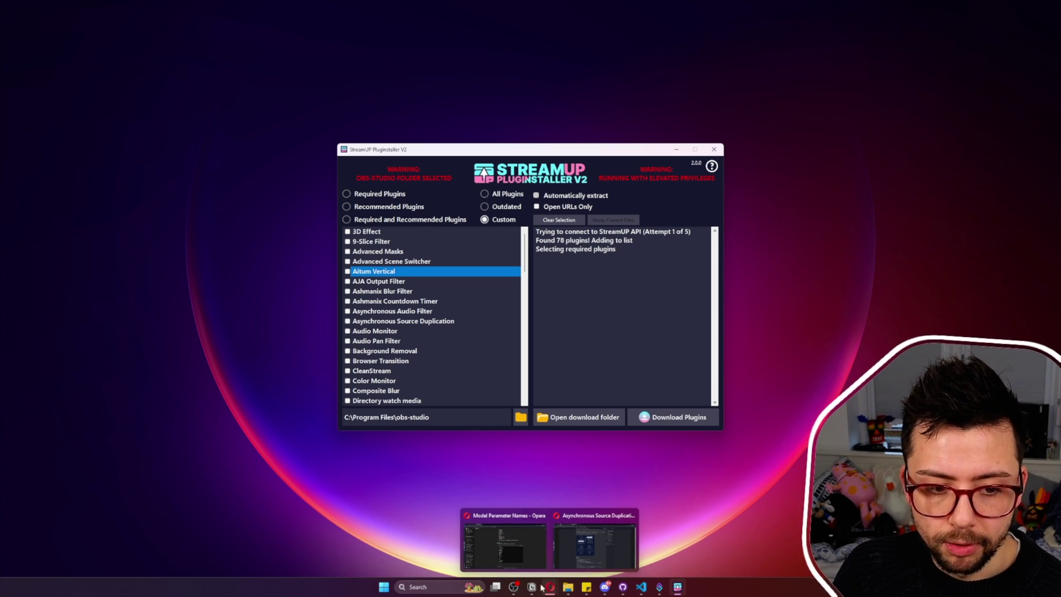
pyautogui.click(596, 539)
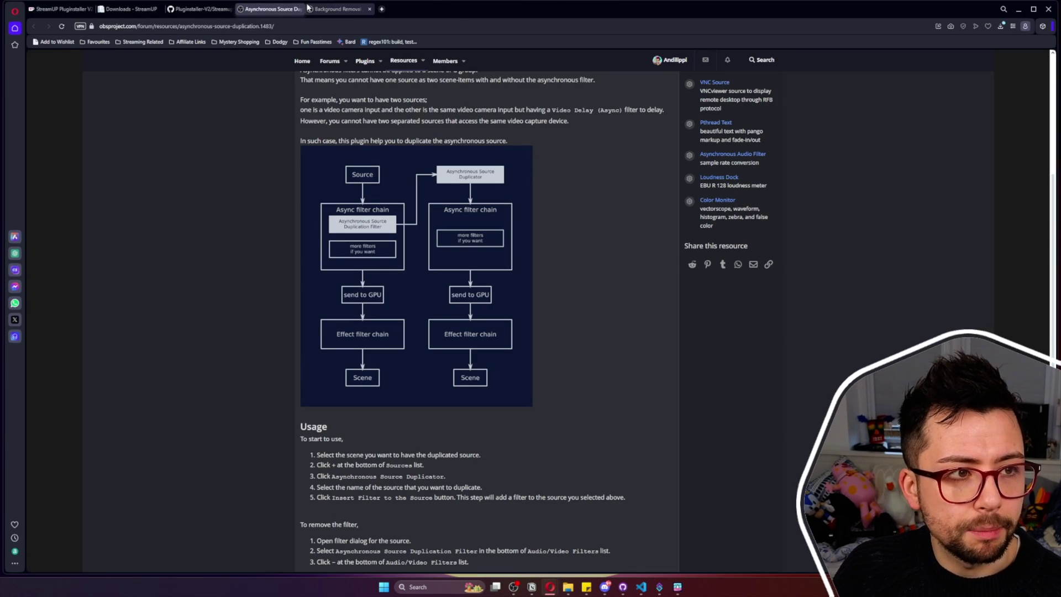
pyautogui.click(167, 25)
pyautogui.write('streamup.tips')
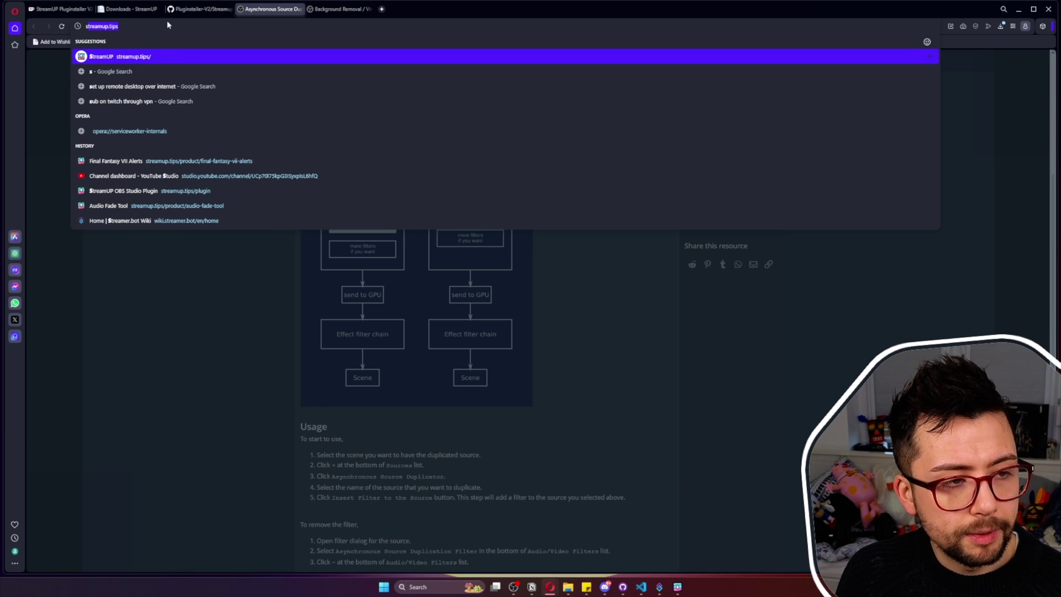
pyautogui.press('Right')
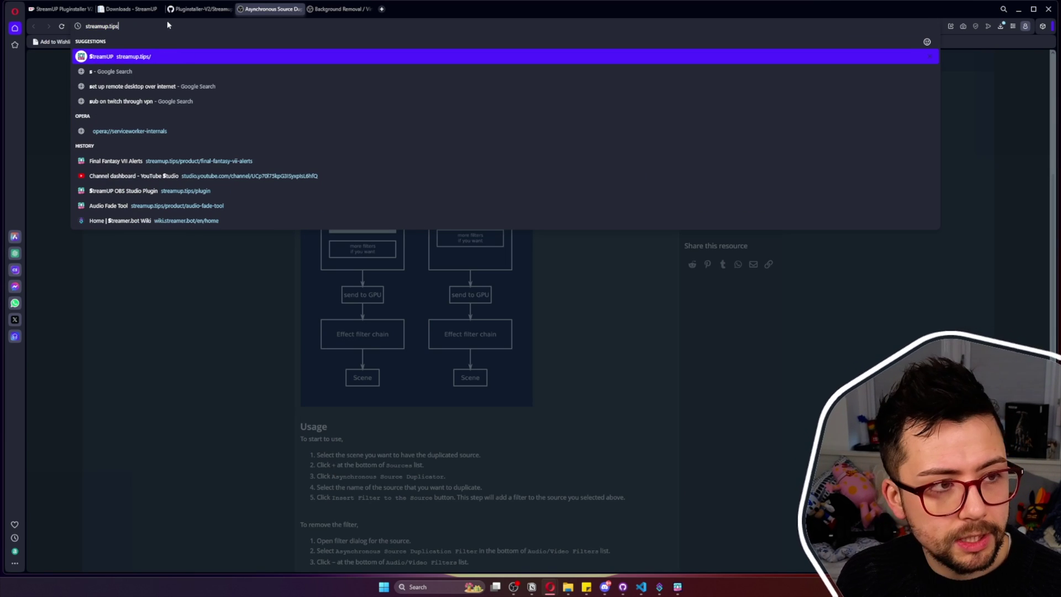
pyautogui.write('/plugin')
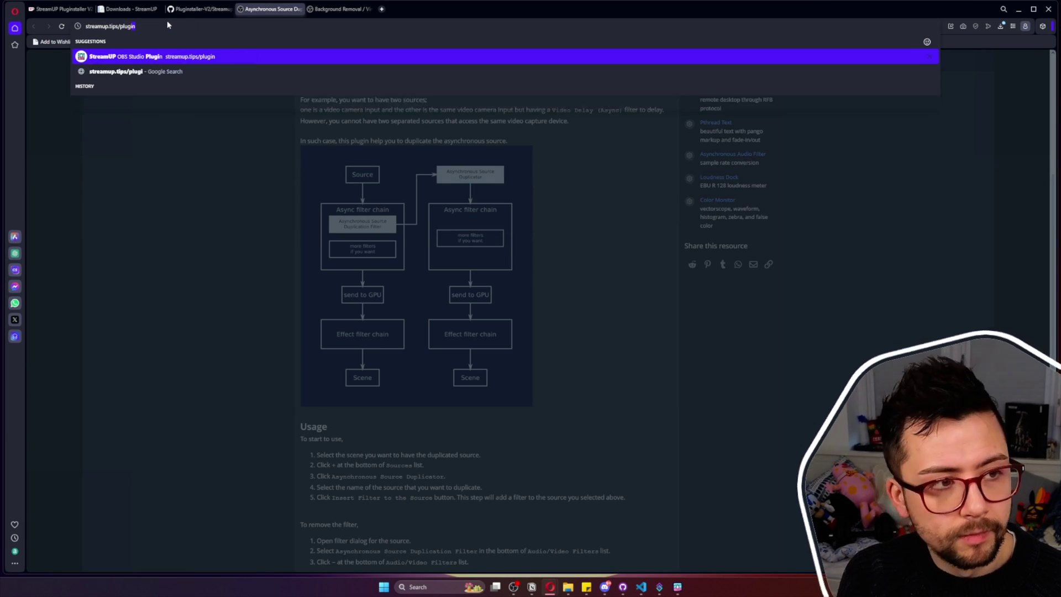
pyautogui.press('Return')
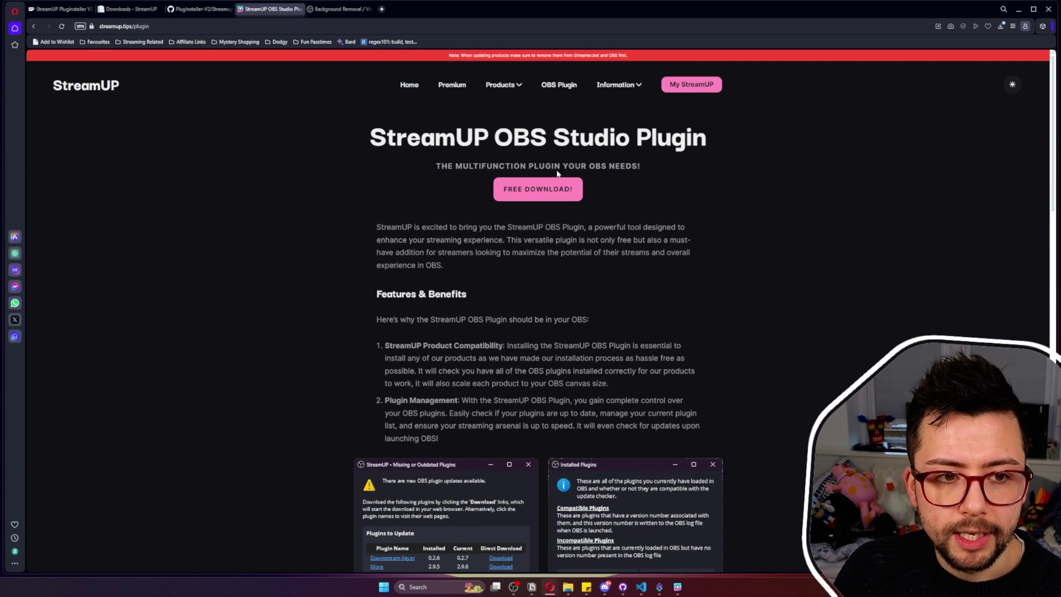
# View the Missing or Outdated Plugins screenshot, then open the FREE DOWNLOAD! Ko-fi page
pyautogui.scroll(-4, 548, 209)
pyautogui.scroll(-1, 548, 209)
pyautogui.click(403, 318)
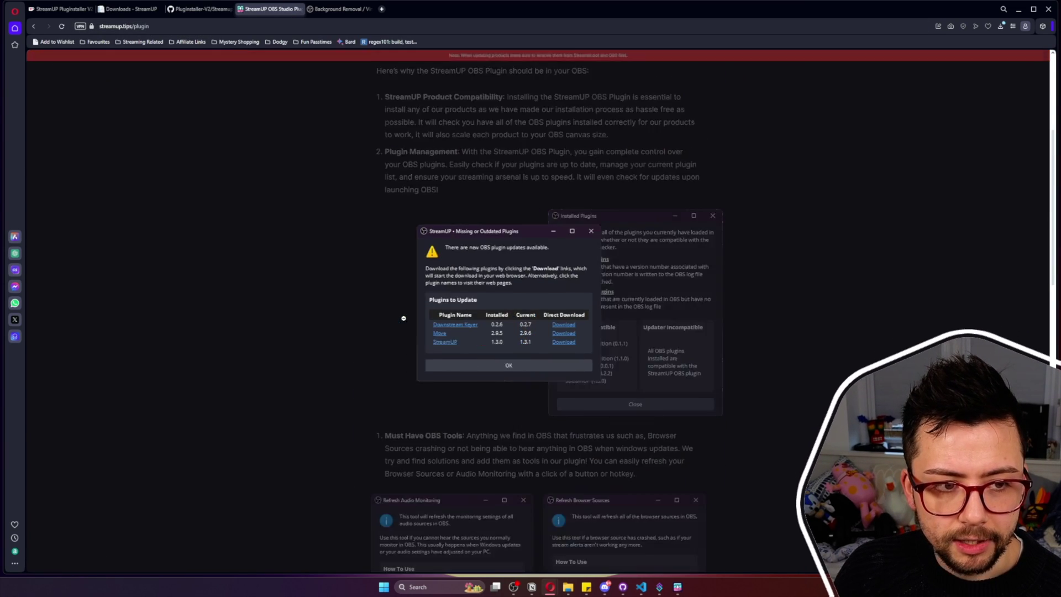
pyautogui.click(537, 453)
pyautogui.scroll(-3, 498, 420)
pyautogui.scroll(-3, 455, 428)
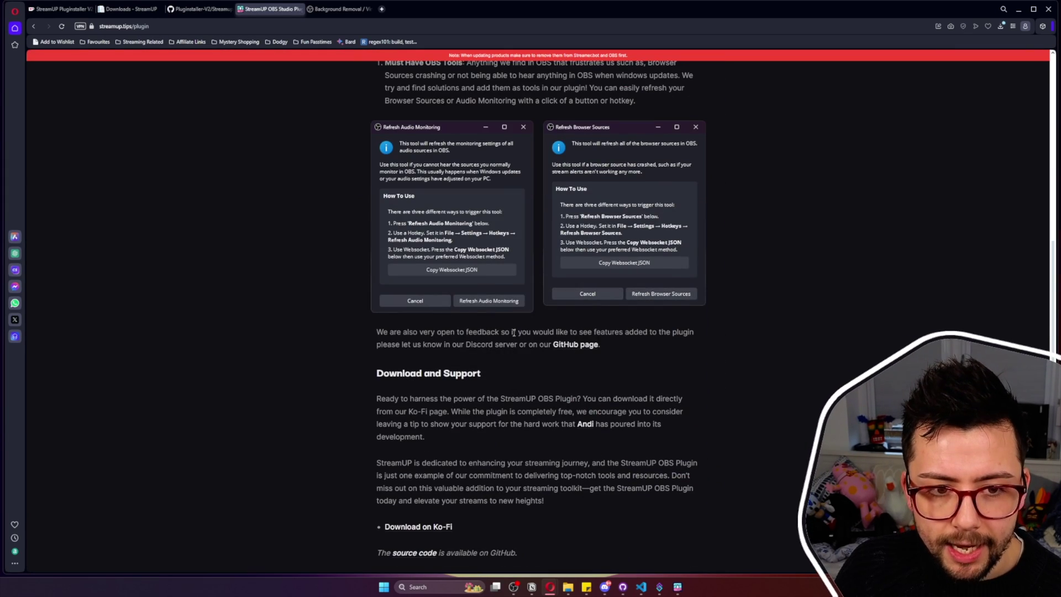
pyautogui.scroll(12, 594, 298)
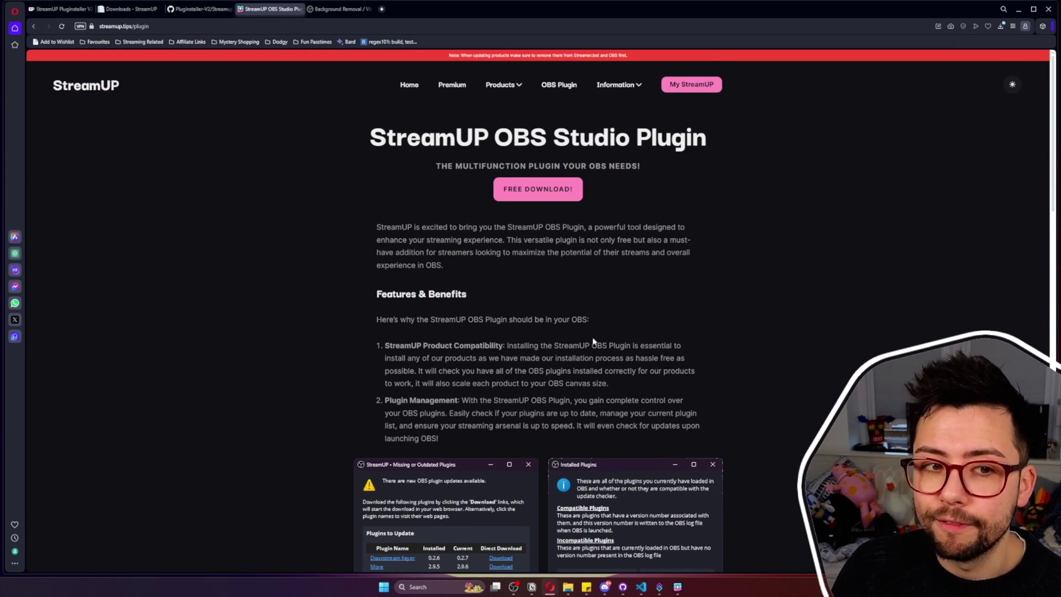
pyautogui.click(545, 189)
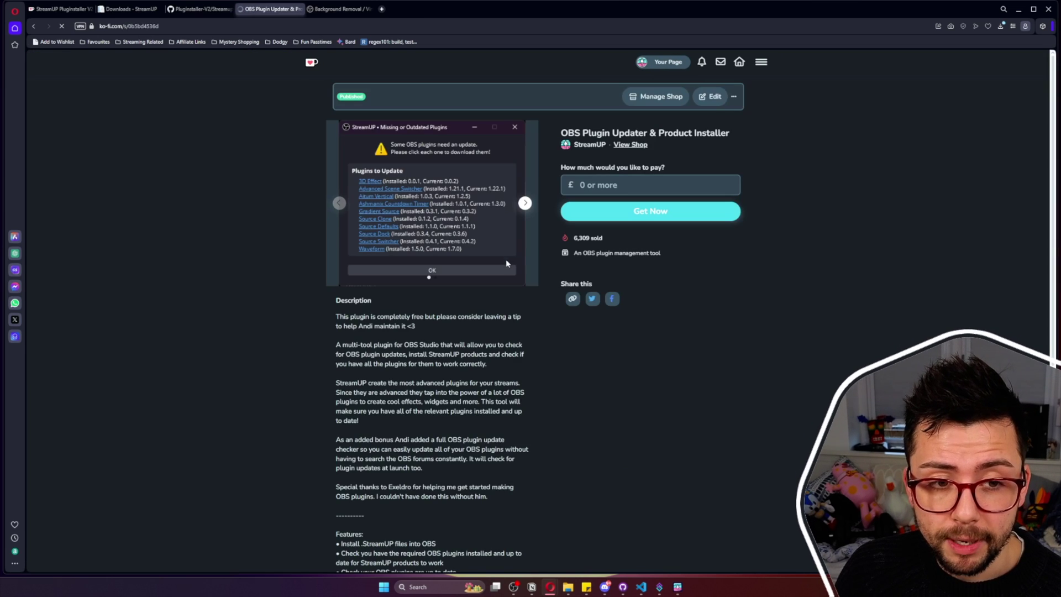
pyautogui.click(613, 193)
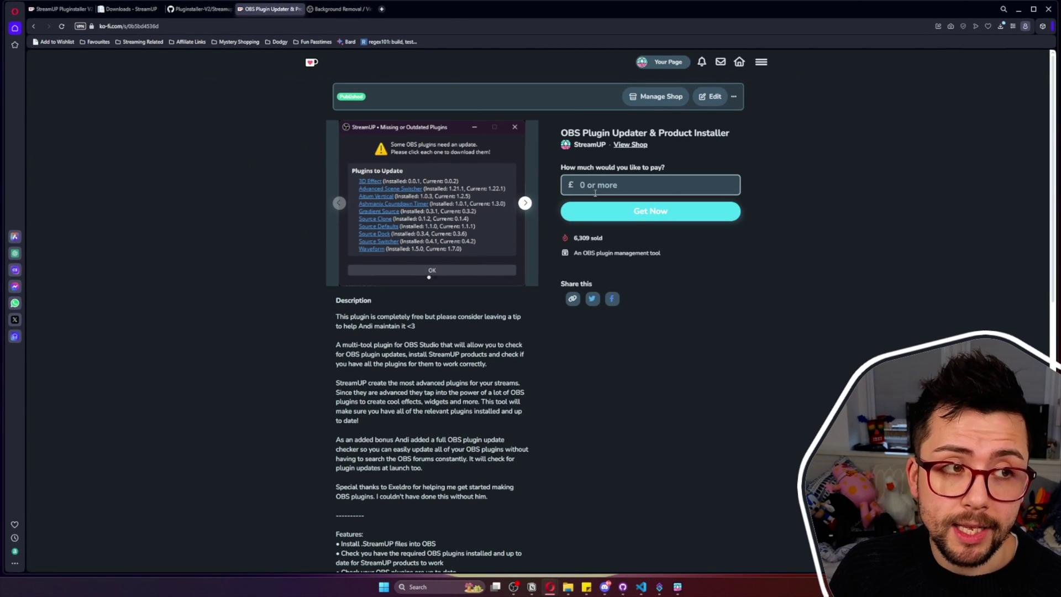
# Minimise Opera and launch obs64 from the Start menu's {TESTING} folder
pyautogui.click(1019, 9)
pyautogui.click(377, 588)
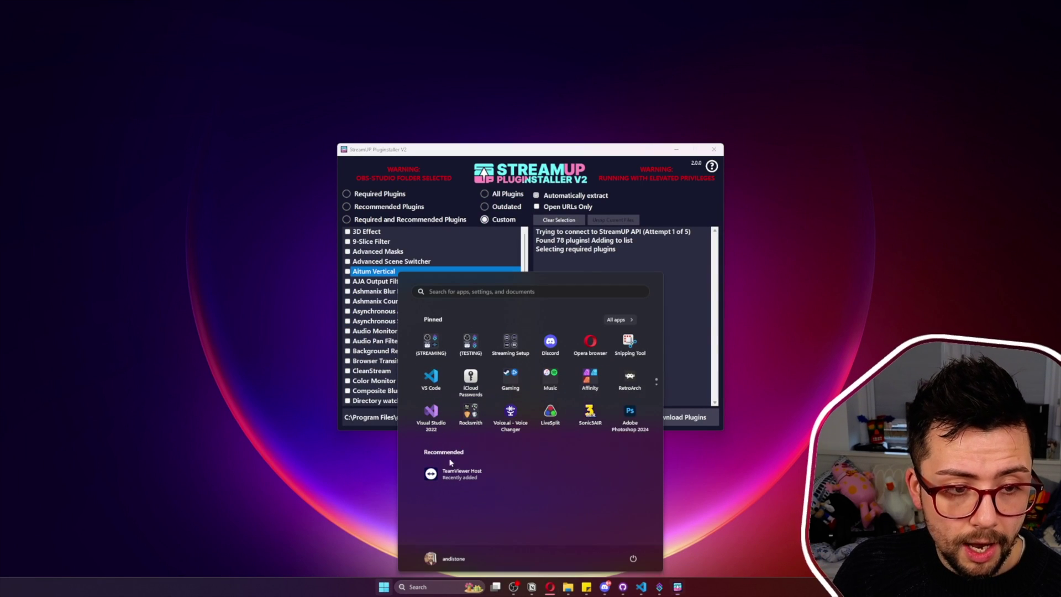
pyautogui.click(470, 342)
pyautogui.click(470, 401)
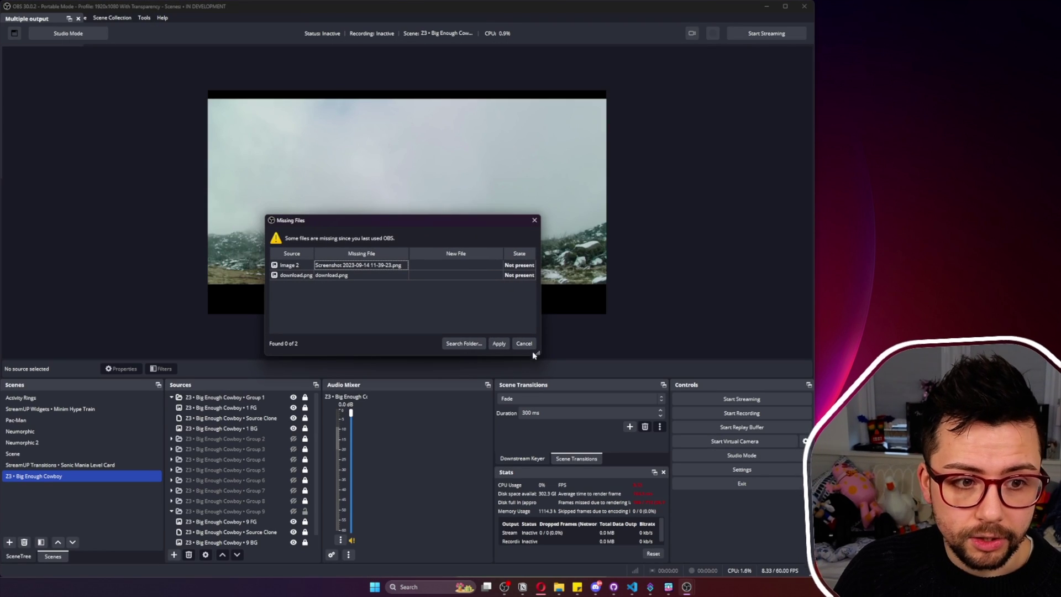
# Cancel Missing Files, acknowledge the Aitum Vertical 1.4.0 vs 1.4.1 notice, and minimise OBS
pyautogui.click(534, 343)
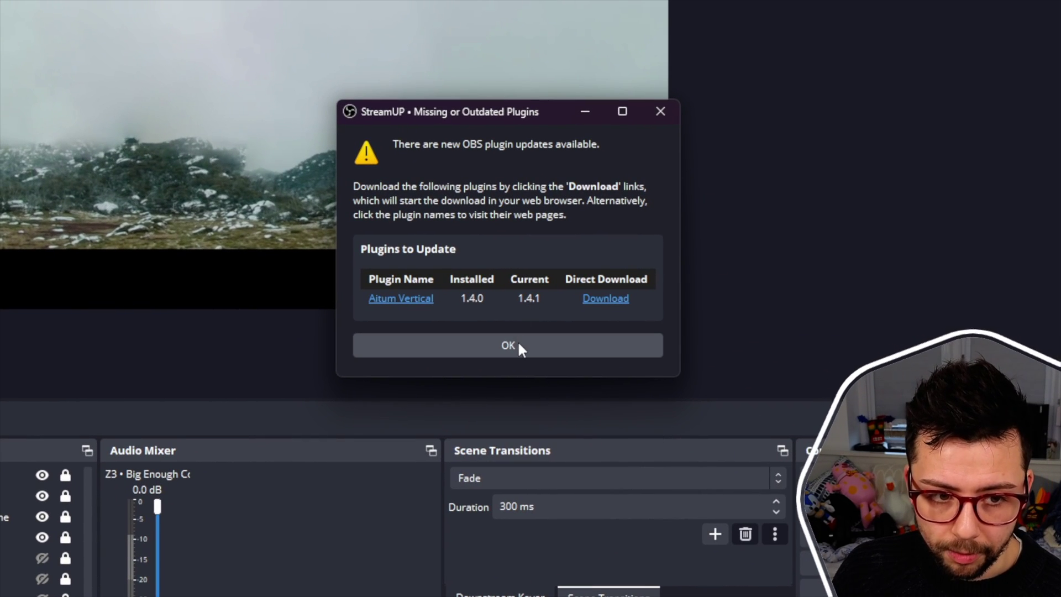
pyautogui.click(522, 344)
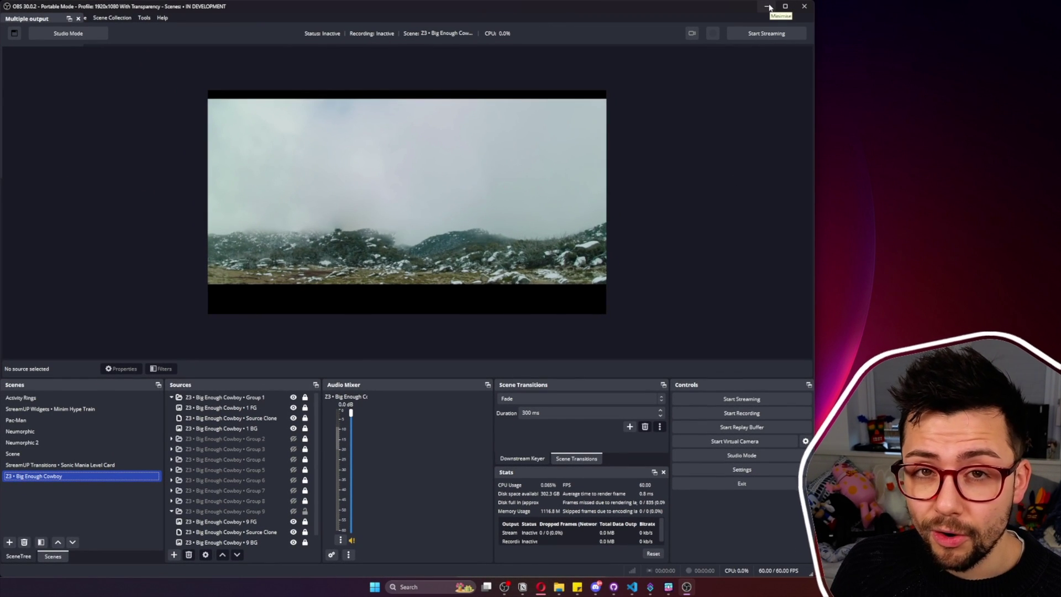
pyautogui.click(768, 7)
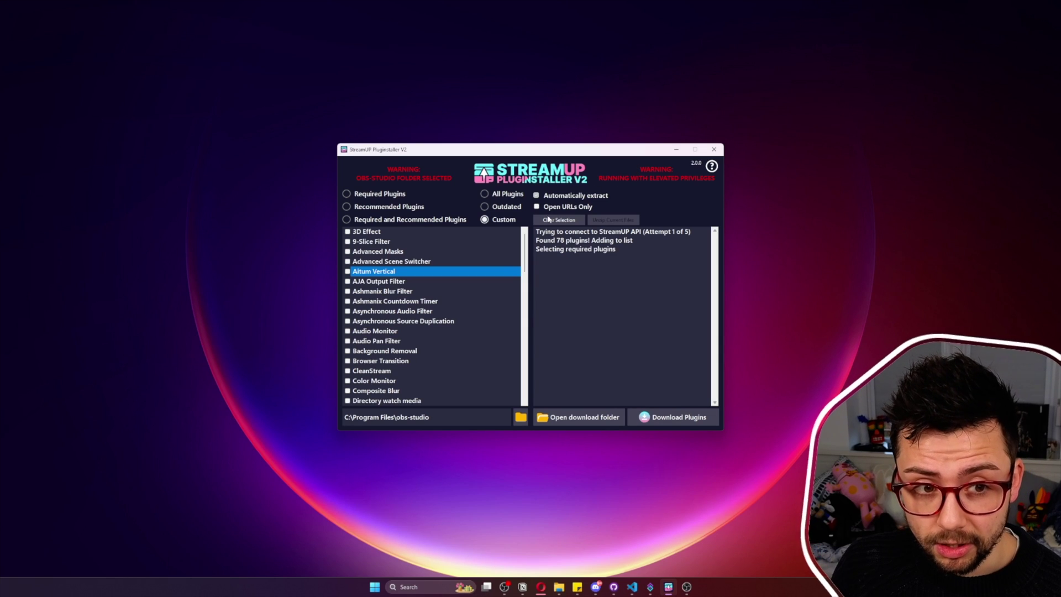
# Reselect the Outdated preset and scroll the 78-plugin list to confirm only Aitum Vertical is ticked
pyautogui.click(489, 209)
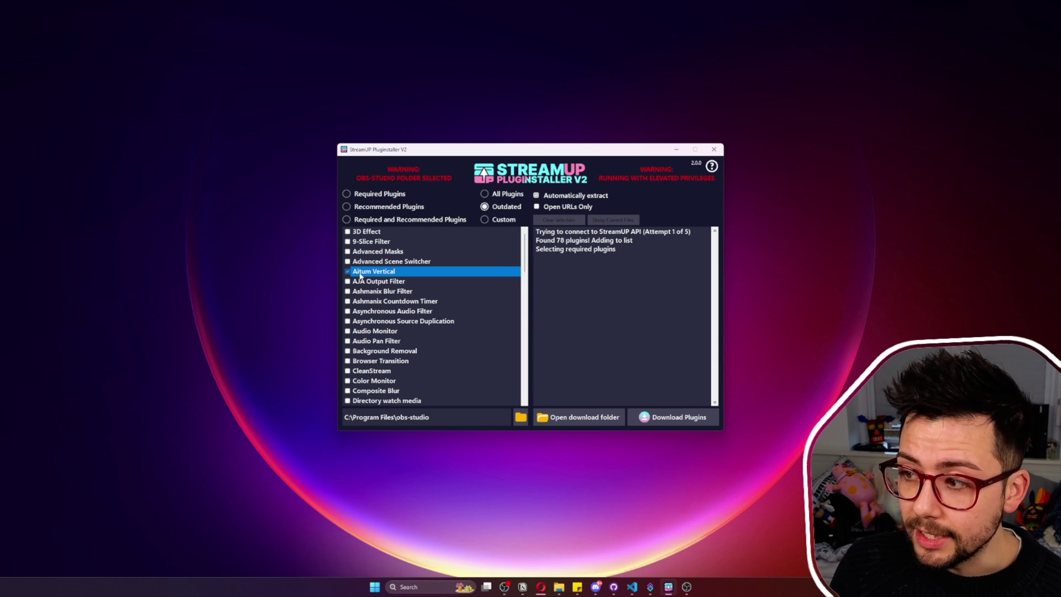
pyautogui.scroll(-10, 364, 283)
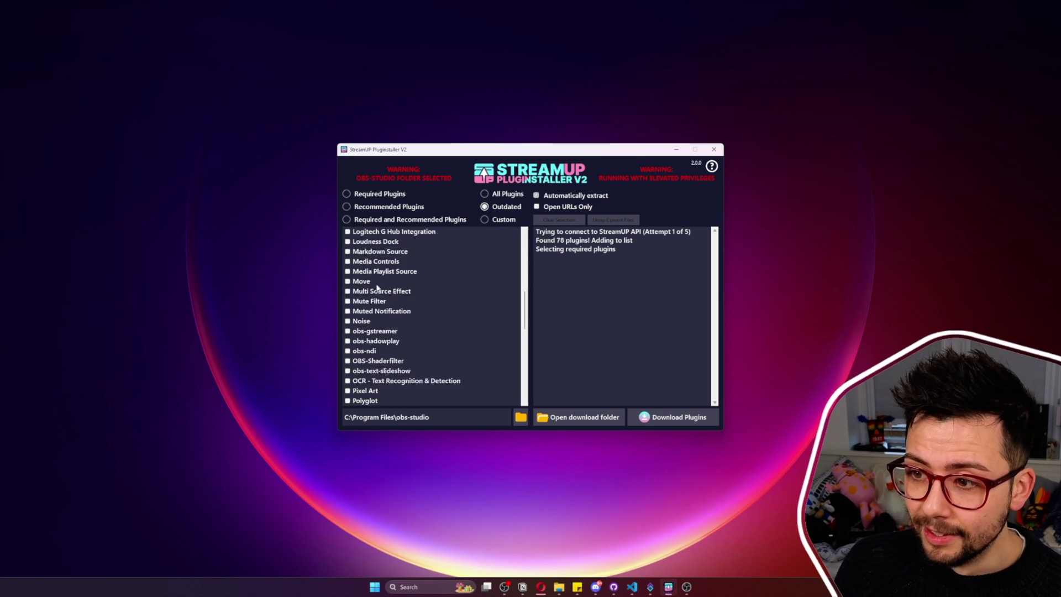
pyautogui.scroll(-10, 377, 287)
pyautogui.scroll(13, 376, 290)
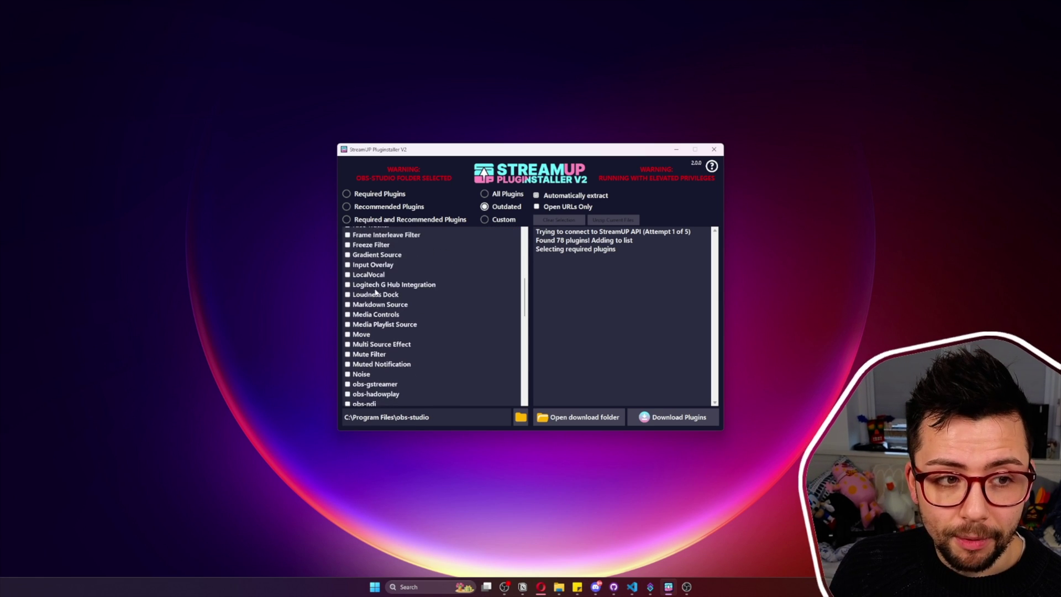
pyautogui.scroll(8, 375, 292)
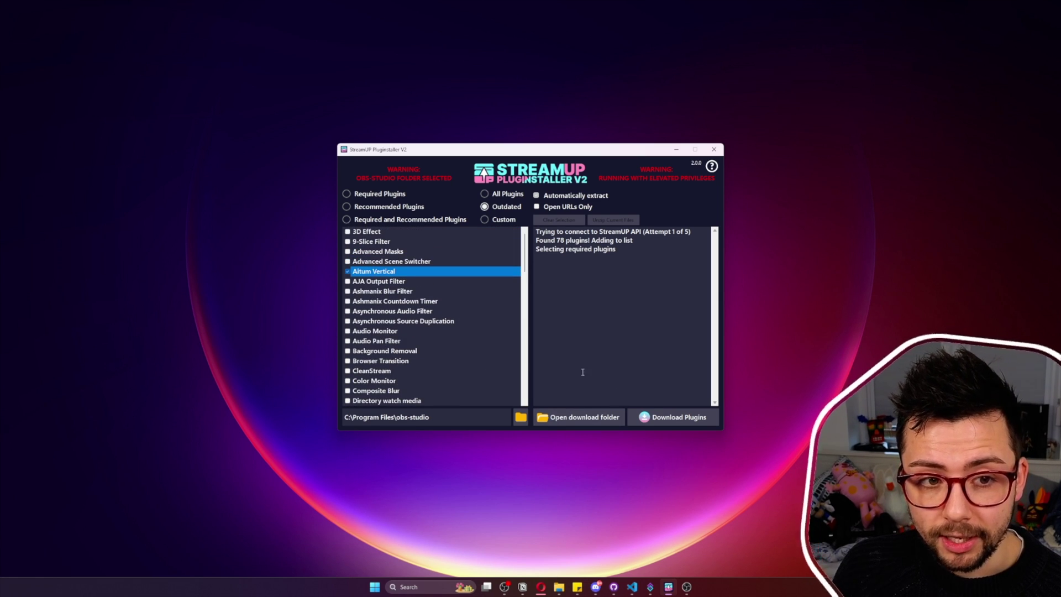